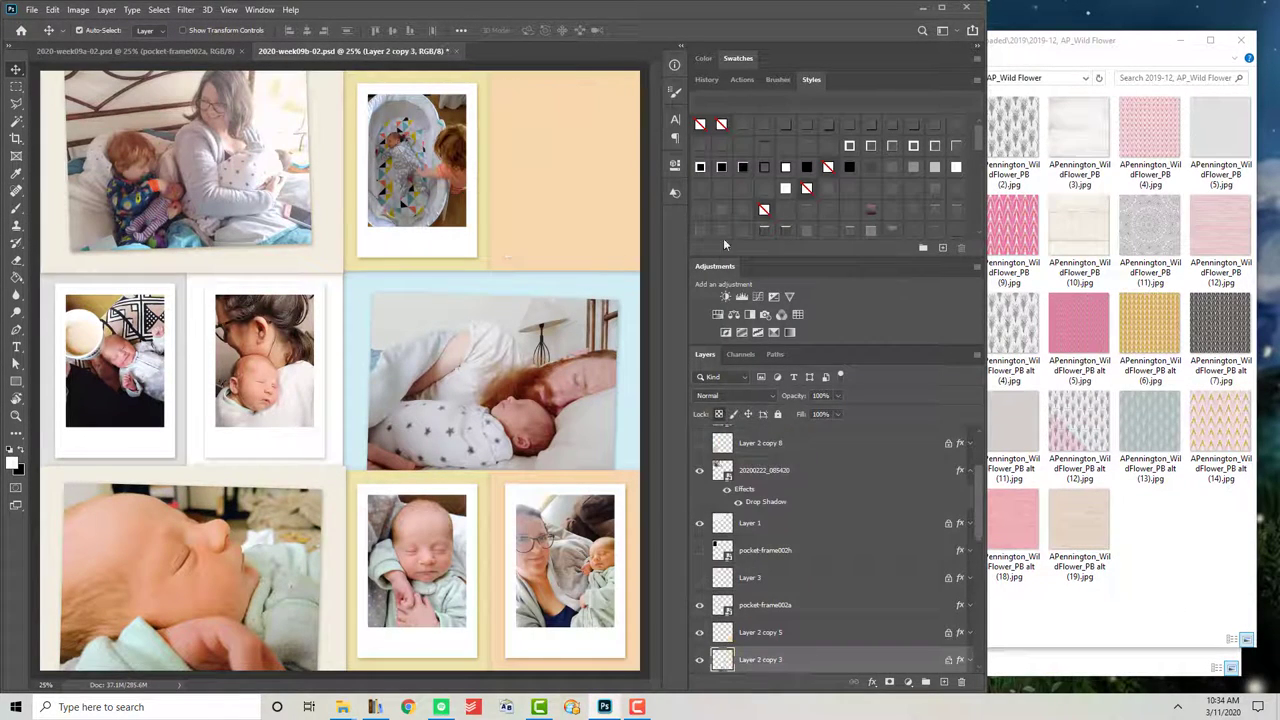
# Step: Replace the top-right pocket placeholder with the grey mandala paper, clipped to its frame
pyautogui.press('Delete')
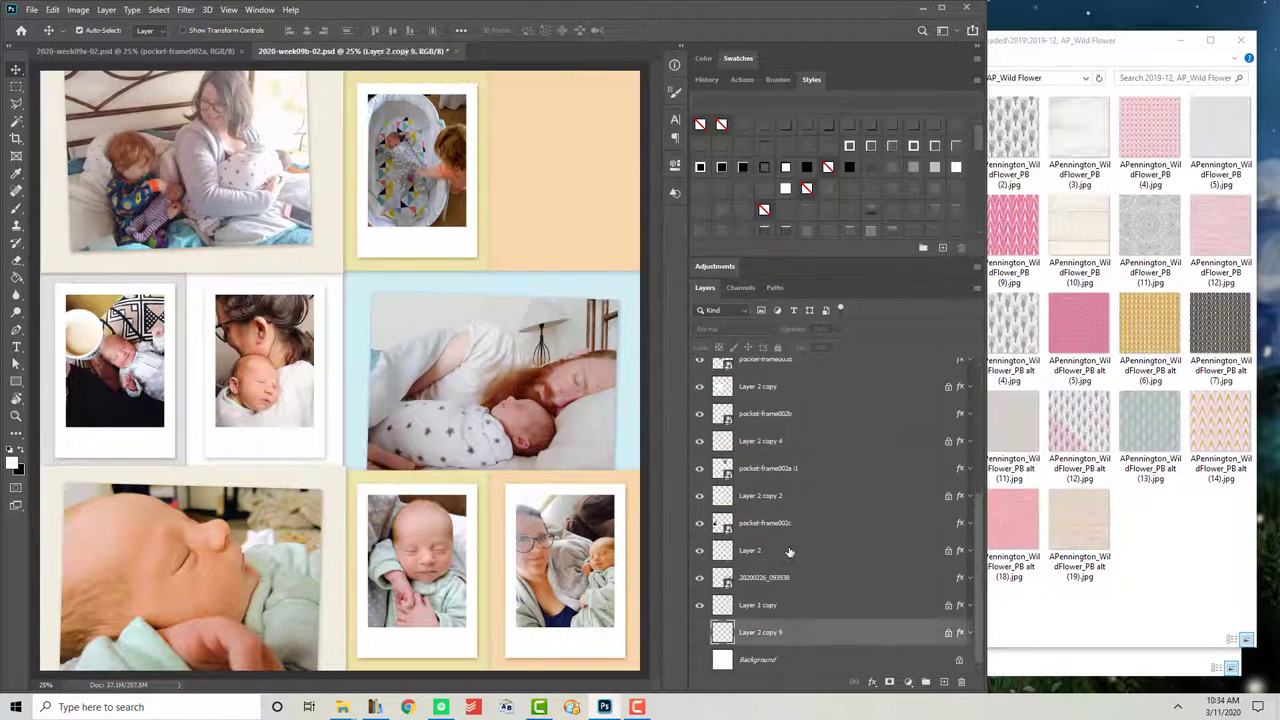
pyautogui.click(1160, 240)
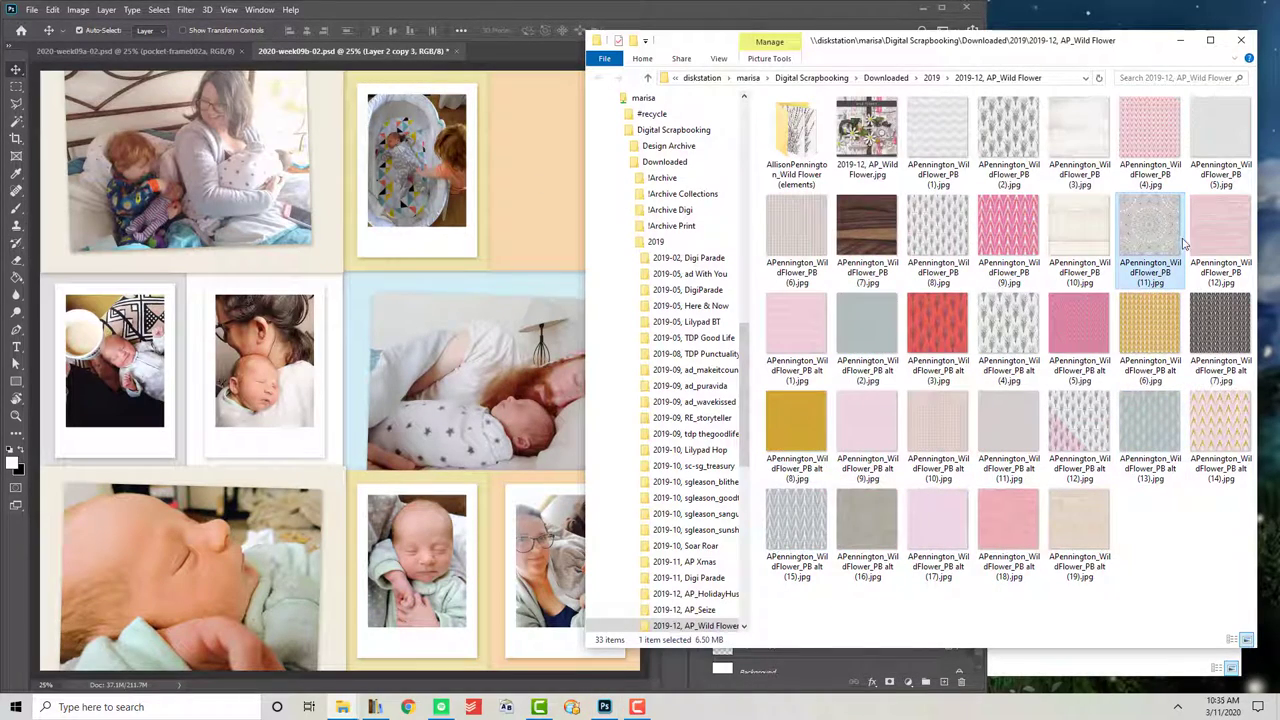
pyautogui.moveTo(1183, 243)
pyautogui.mouseDown()
pyautogui.moveTo(600, 280)
pyautogui.moveTo(557, 263)
pyautogui.mouseUp()
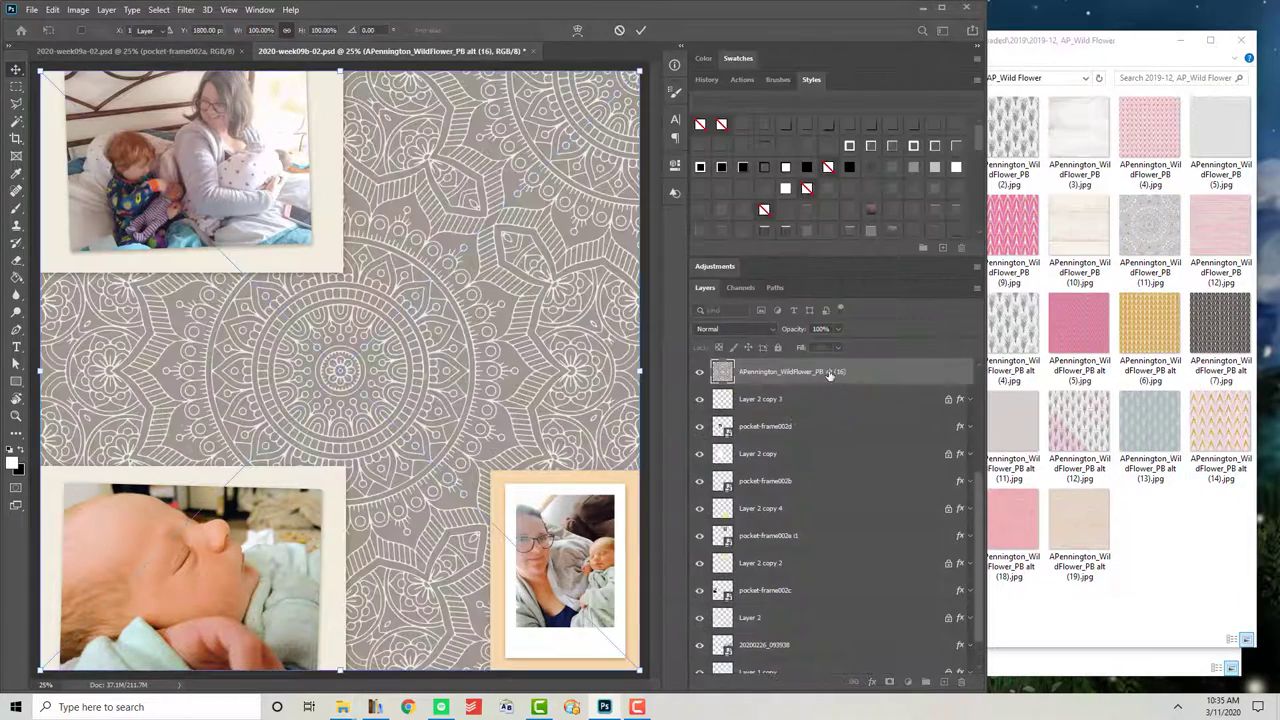
pyautogui.rightClick(870, 370)
pyautogui.click(914, 375)
# Step: Clip the pink striped paper into the top-middle frame
pyautogui.click(760, 563)
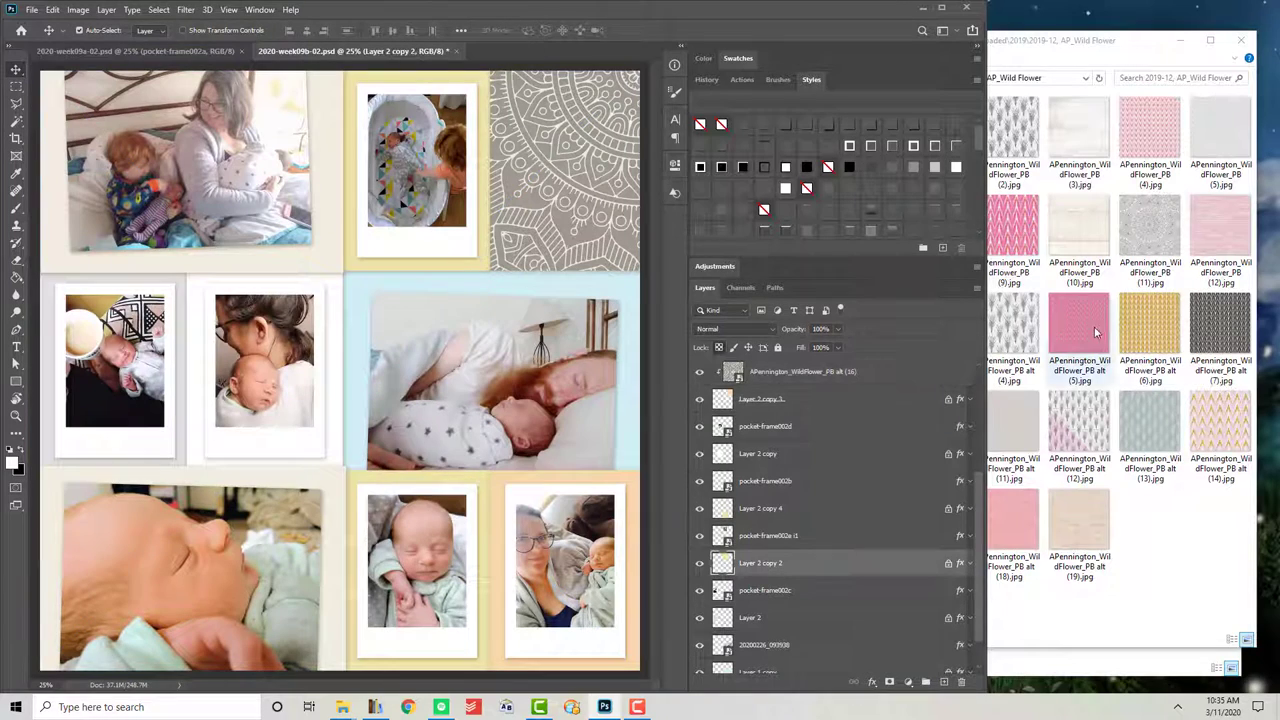
pyautogui.moveTo(1015, 520); pyautogui.dragTo(495, 309)
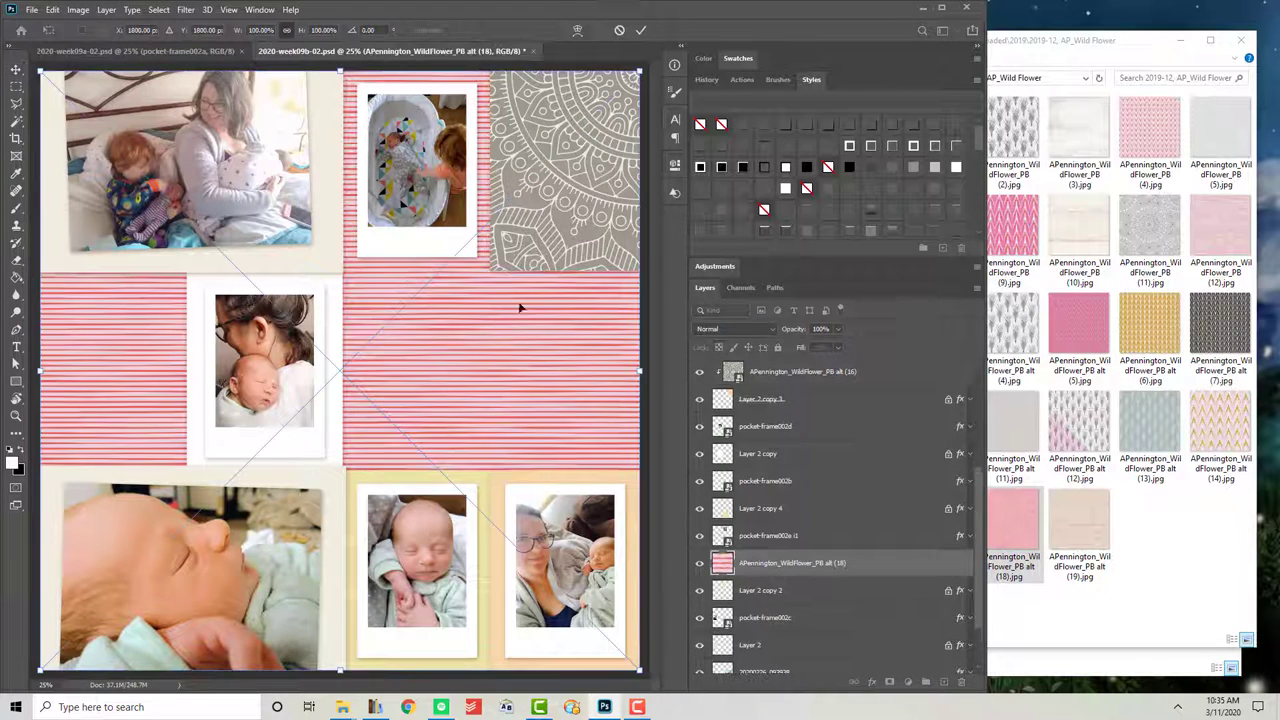
pyautogui.press('Return')
pyautogui.rightClick(848, 563)
pyautogui.click(900, 352)
pyautogui.click(368, 270)
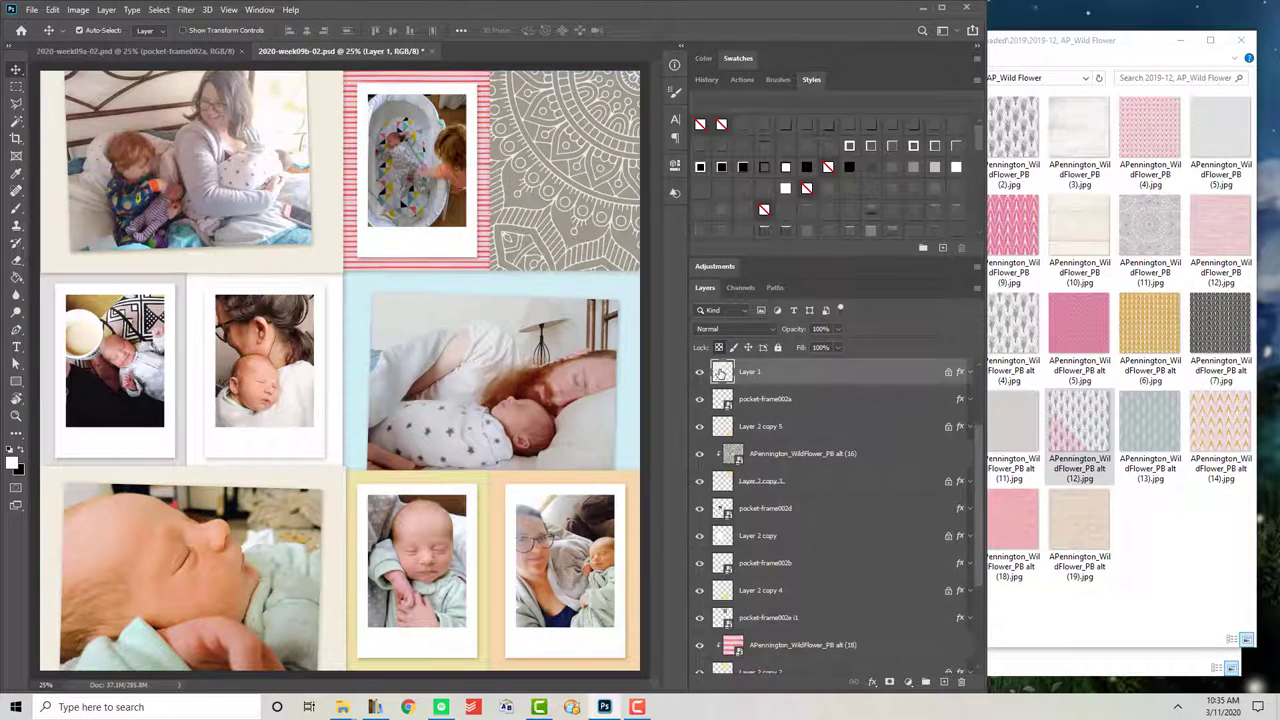
# Step: Clip the Wild Flower sketch paper into the top-left frame
pyautogui.moveTo(368, 278); pyautogui.dragTo(722, 372)
pyautogui.press('Return')
pyautogui.rightClick(856, 372)
pyautogui.click(900, 352)
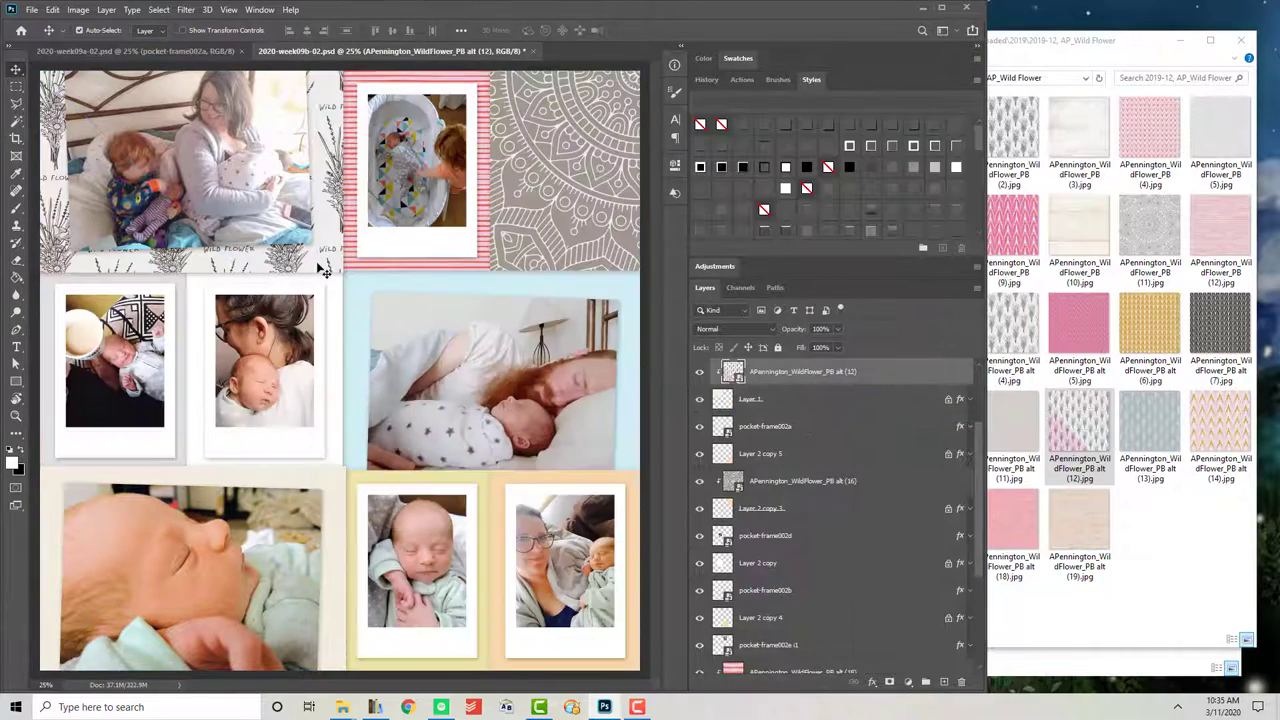
# Step: Place the dark wood paper and the pink paper for the light-blue pocket
pyautogui.click(283, 383)
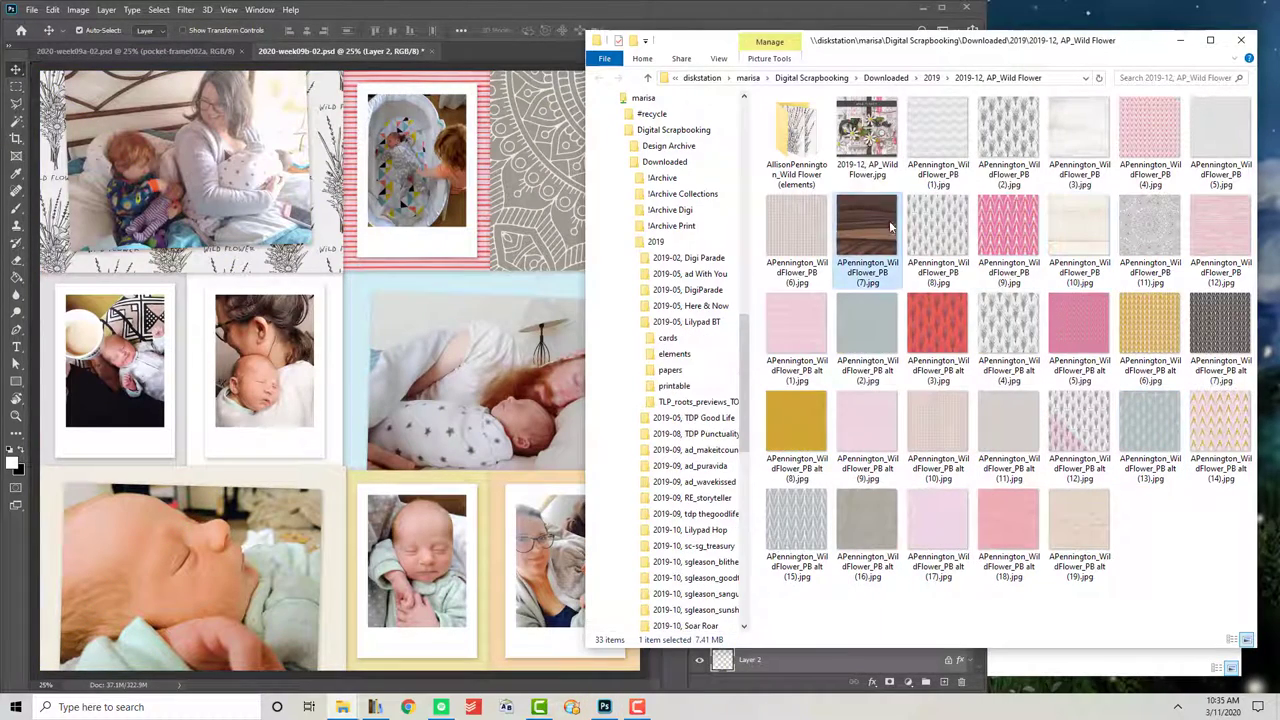
pyautogui.moveTo(283, 383); pyautogui.dragTo(499, 395)
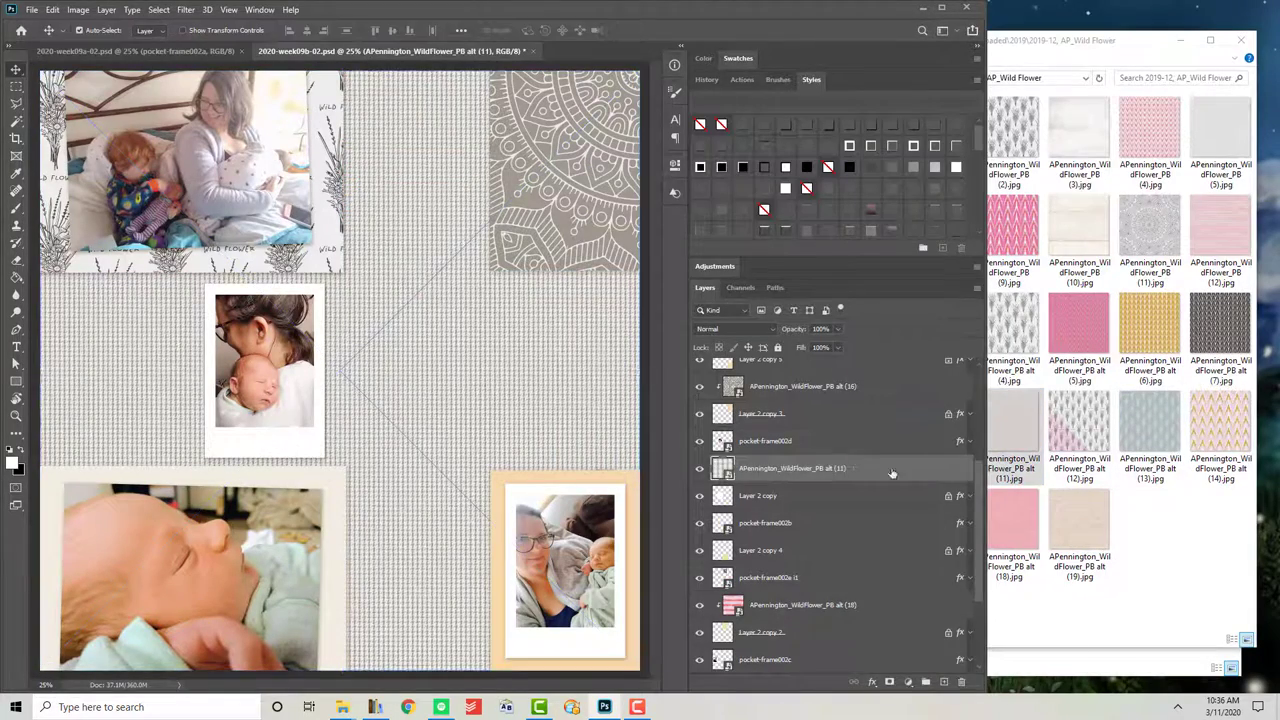
pyautogui.press('Return')
pyautogui.moveTo(1013, 230); pyautogui.dragTo(490, 380)
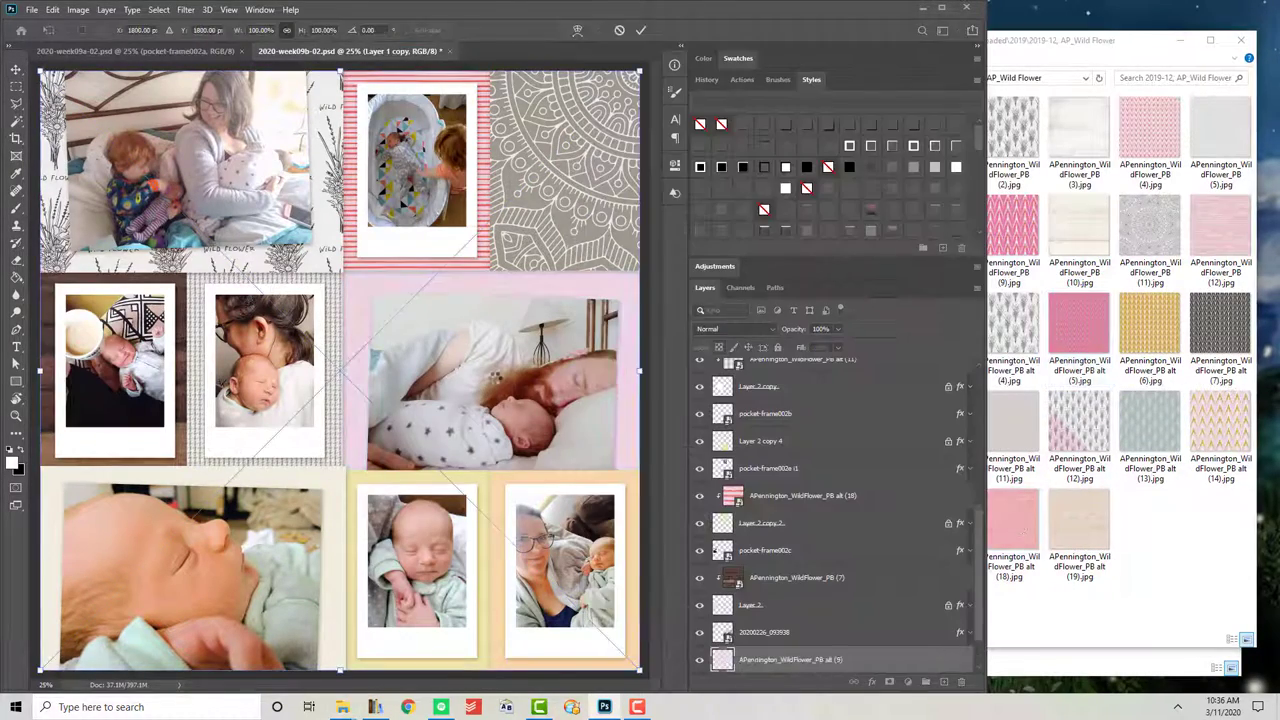
pyautogui.press('Return')
# Step: Clip the yellow patterned paper into the bottom-middle frame
pyautogui.moveTo(1150, 330)
pyautogui.mouseDown()
pyautogui.moveTo(540, 428)
pyautogui.moveTo(575, 418)
pyautogui.mouseUp()
pyautogui.press('Return')
pyautogui.moveTo(790, 372); pyautogui.dragTo(837, 569)
pyautogui.keyDown('alt'); pyautogui.click(837, 576); pyautogui.keyUp('alt')
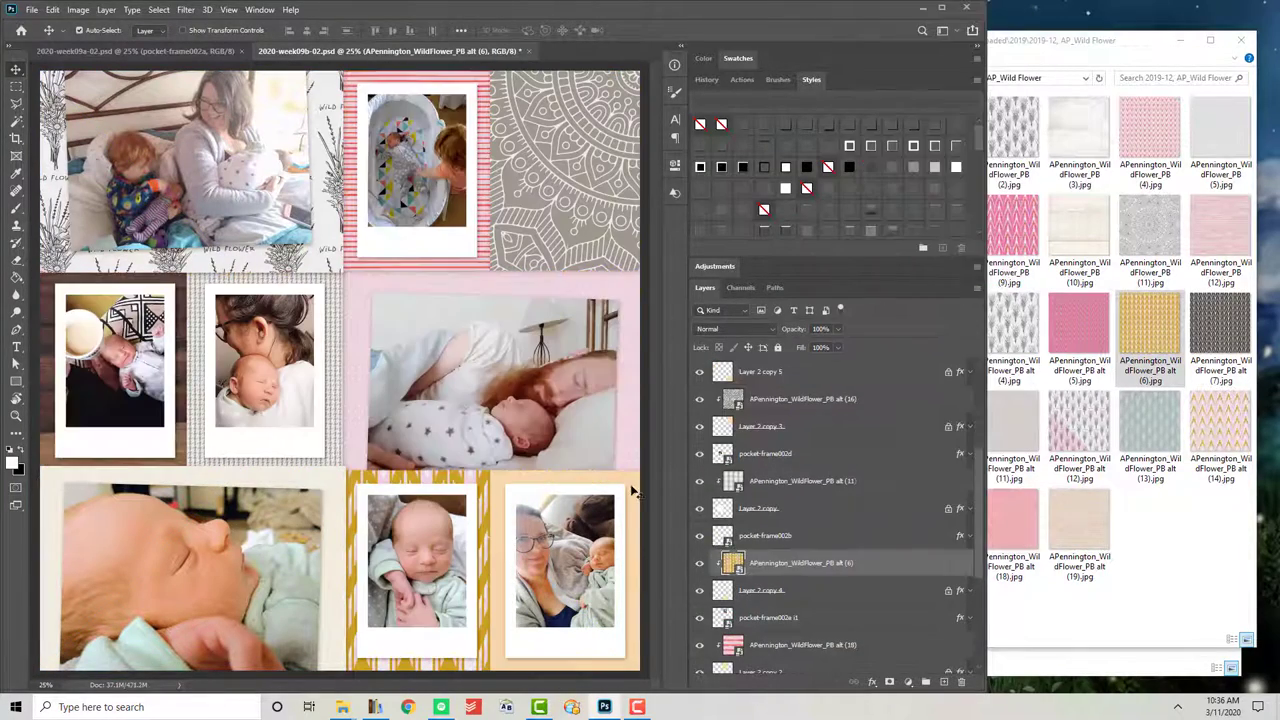
# Step: Add the cream Wild Flower paper and clip pink stripes into the bottom-left frame
pyautogui.click(1079, 425)
pyautogui.moveTo(1079, 232); pyautogui.dragTo(450, 450)
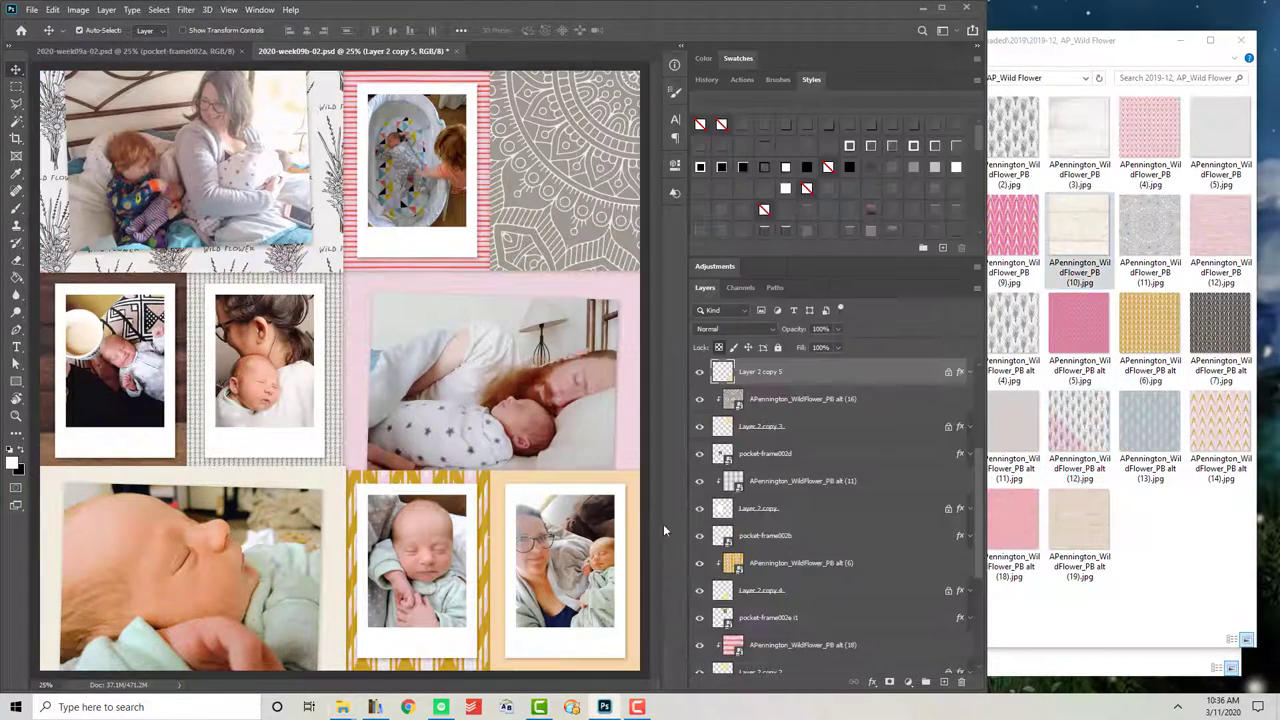
pyautogui.rightClick(858, 372)
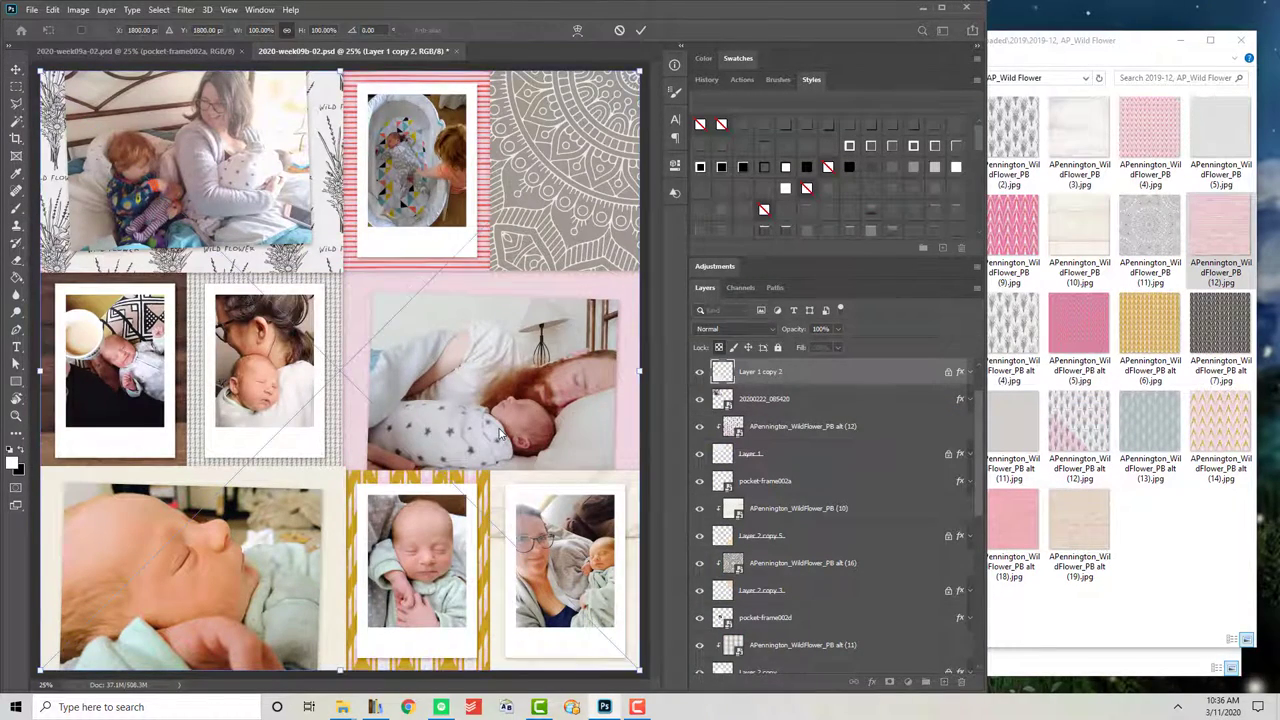
pyautogui.moveTo(1220, 240); pyautogui.dragTo(869, 370)
pyautogui.rightClick(869, 370)
pyautogui.click(903, 420)
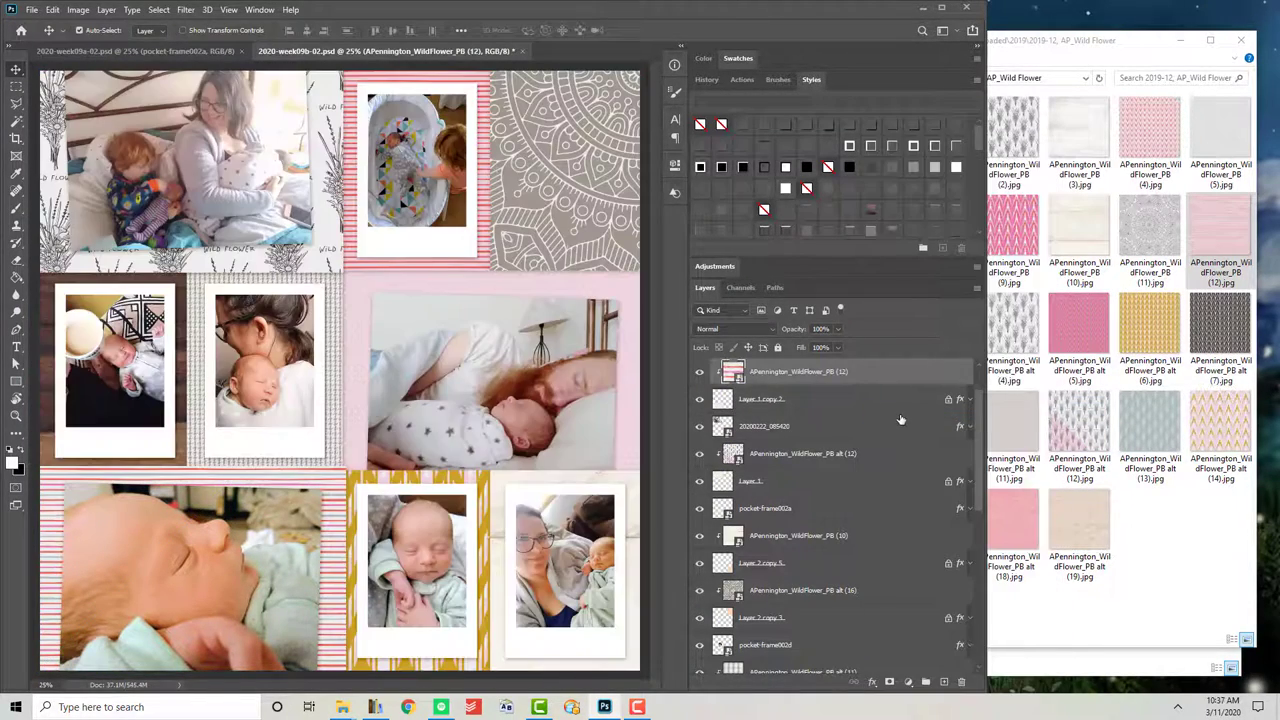
# Step: On the week 09a page, clip the light grey wildflower paper into the top-middle pocket
pyautogui.click(240, 51)
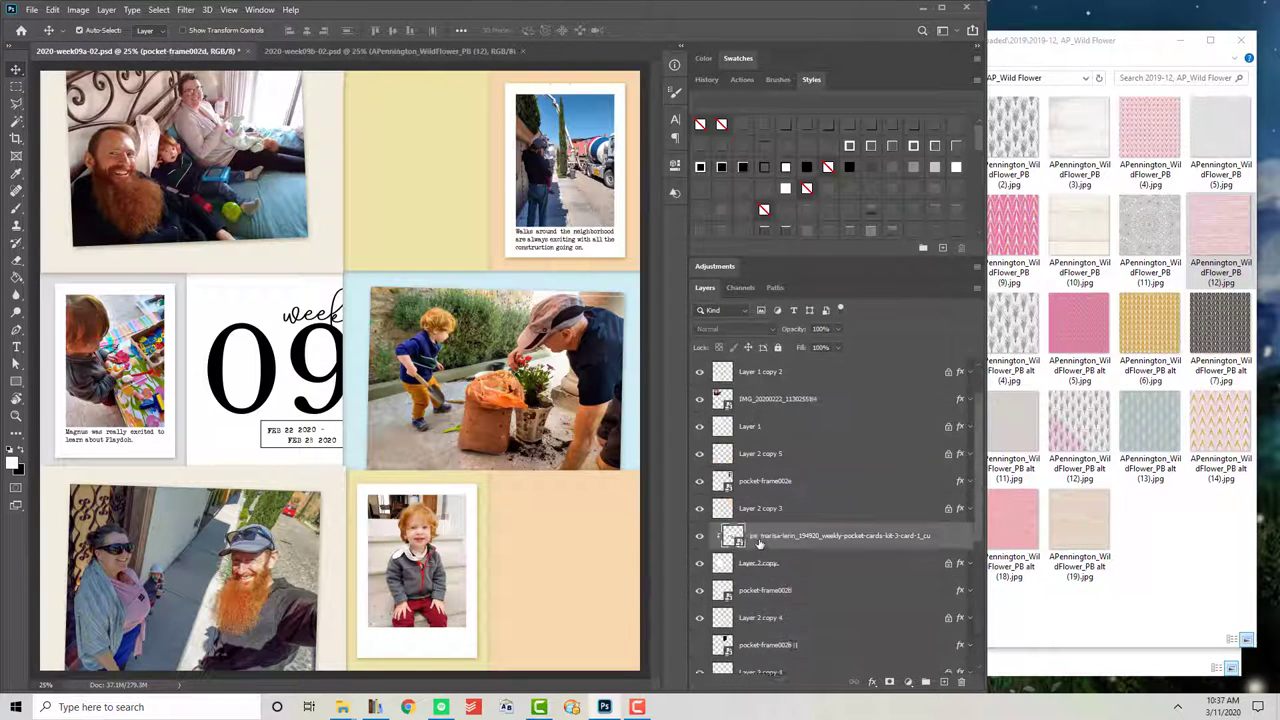
pyautogui.scroll(3, 778, 516)
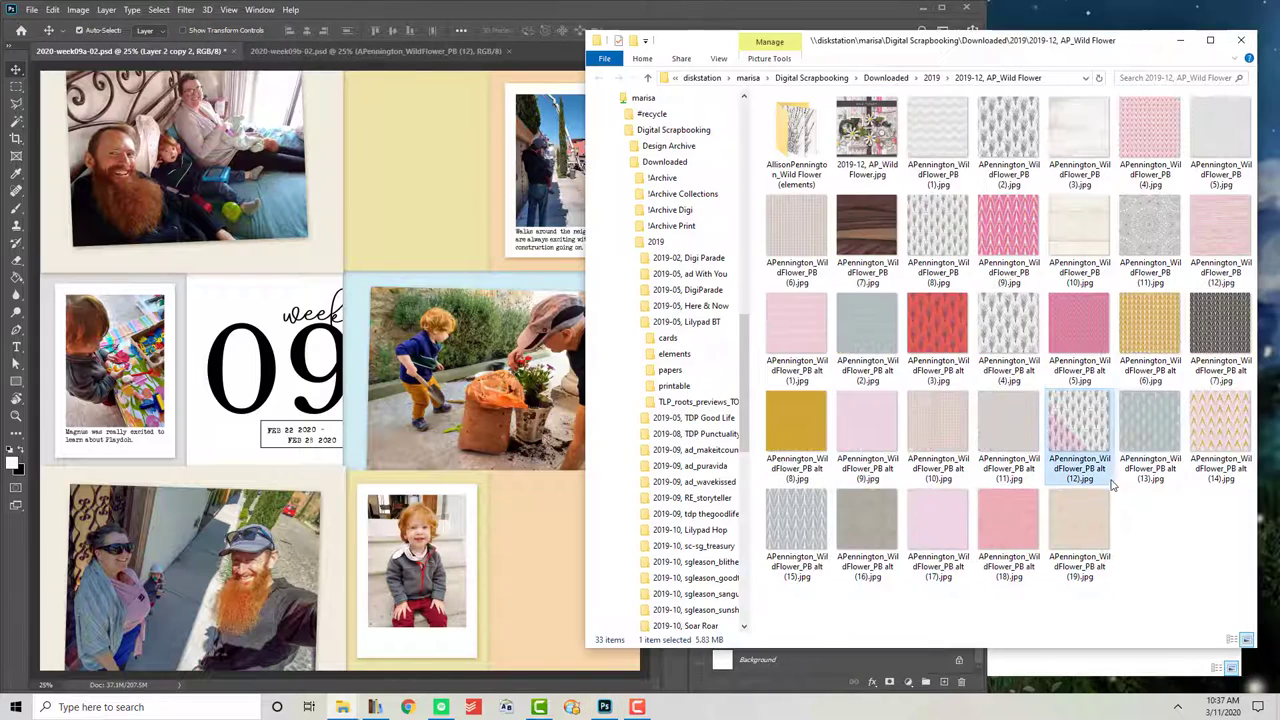
pyautogui.moveTo(1150, 430); pyautogui.dragTo(446, 245)
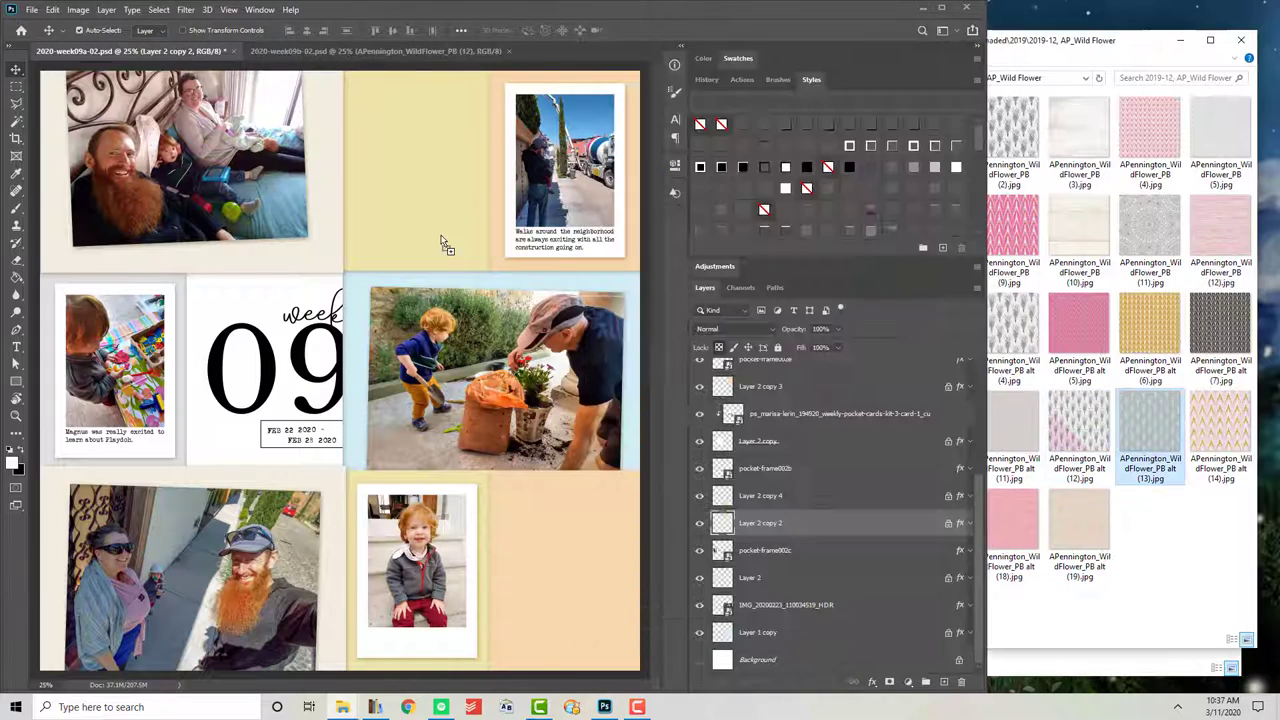
pyautogui.press('Return')
pyautogui.rightClick(853, 530)
pyautogui.click(914, 411)
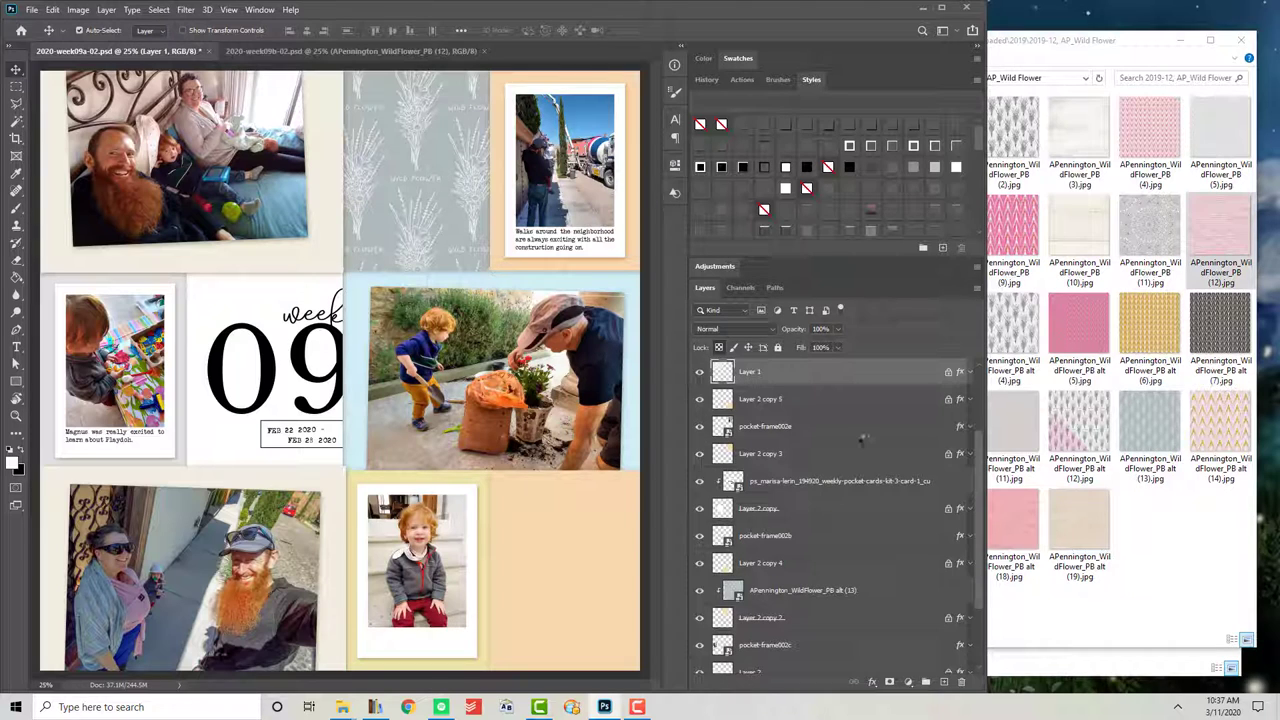
# Step: Clip the pink striped paper into the top-left pocket with Ctrl+Alt+G
pyautogui.moveTo(862, 437); pyautogui.dragTo(862, 437)
pyautogui.press('Return')
pyautogui.hotkey('ctrl', 'alt', 'g')
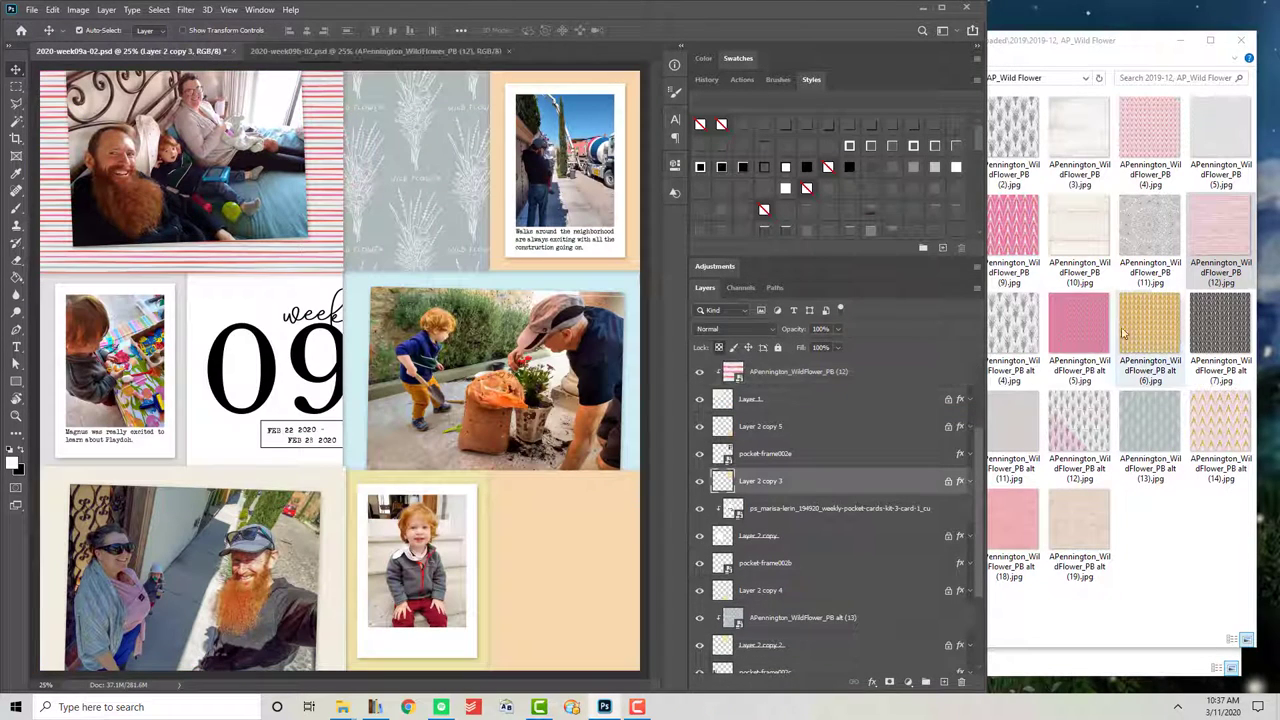
# Step: Fill the top-right frame with yellow and copy that area to a new layer
pyautogui.moveTo(1123, 333); pyautogui.dragTo(595, 318)
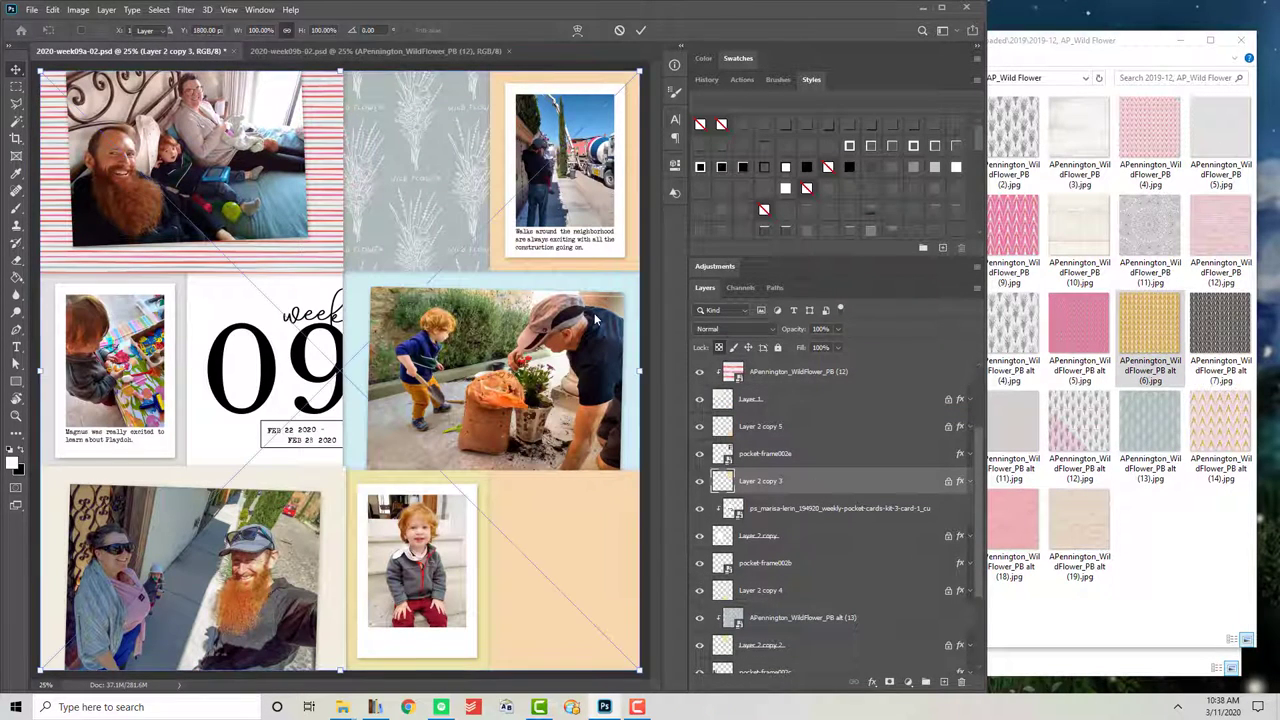
pyautogui.press('Return')
pyautogui.hotkey('ctrl', 'z')
pyautogui.click(634, 242)
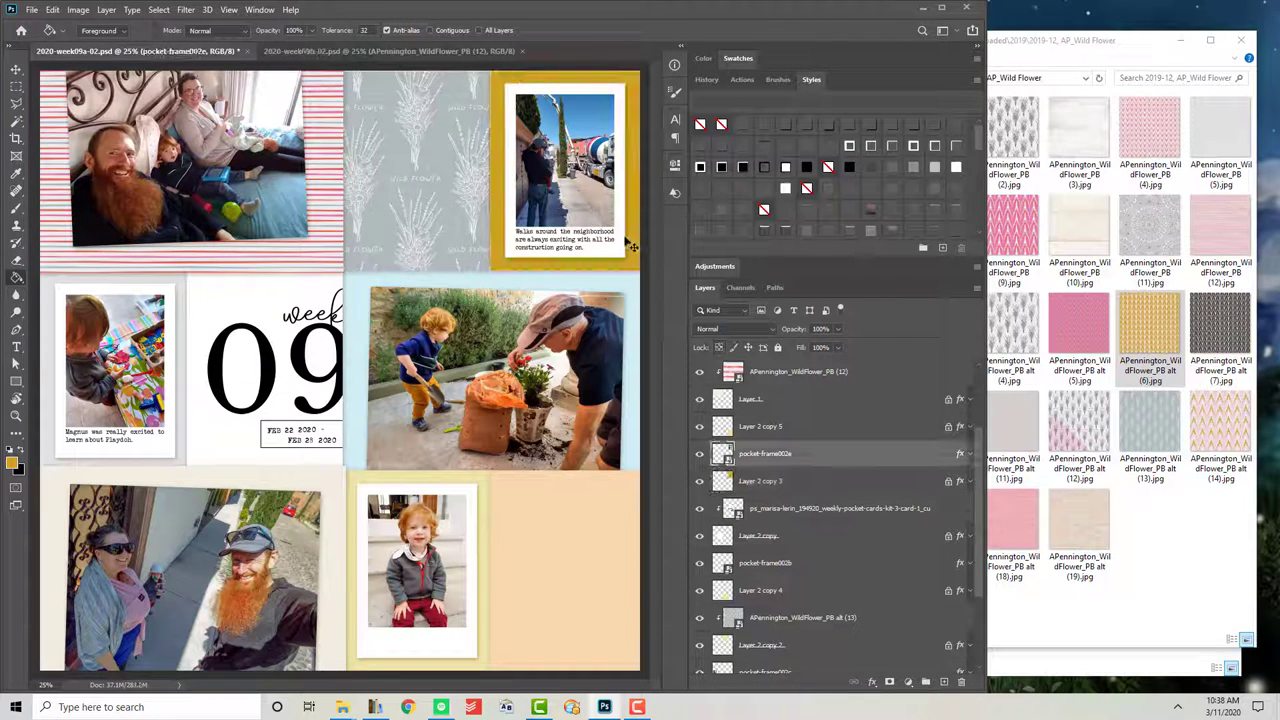
pyautogui.click(883, 483)
pyautogui.hotkey('ctrl', 'j')
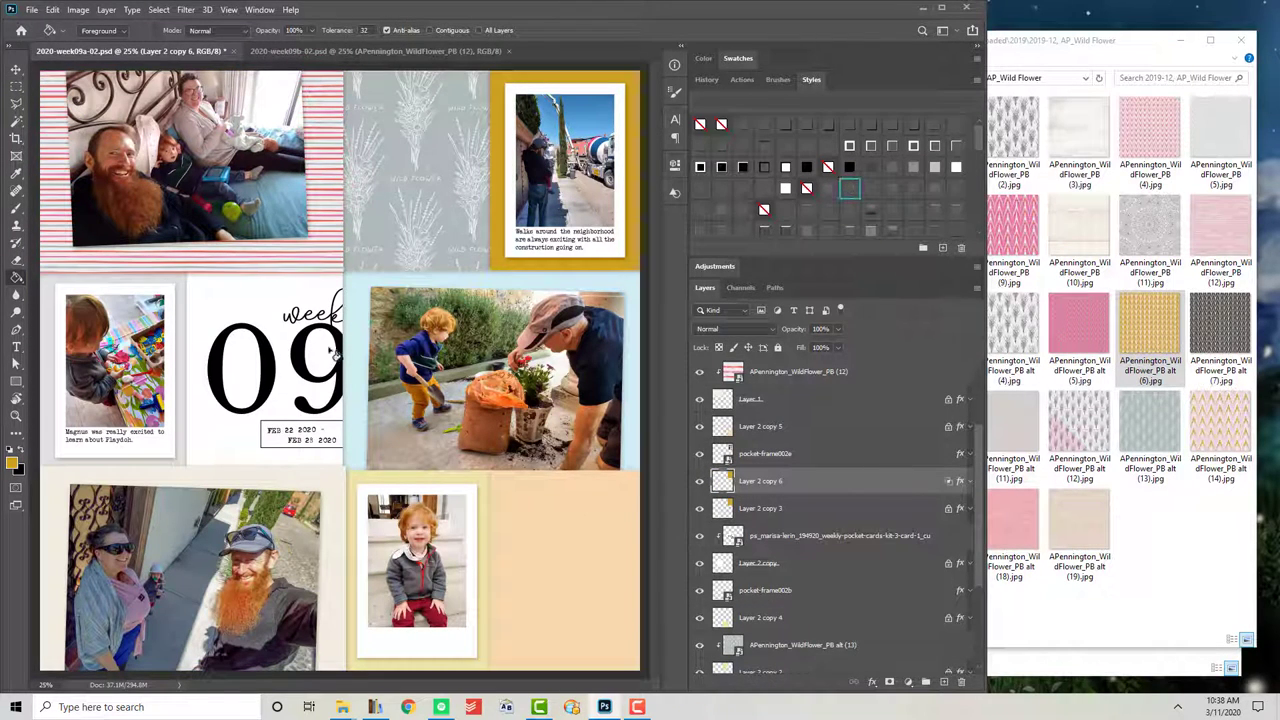
pyautogui.press('v')
# Step: Clip the pink paper into the light-blue pocket
pyautogui.click(500, 343)
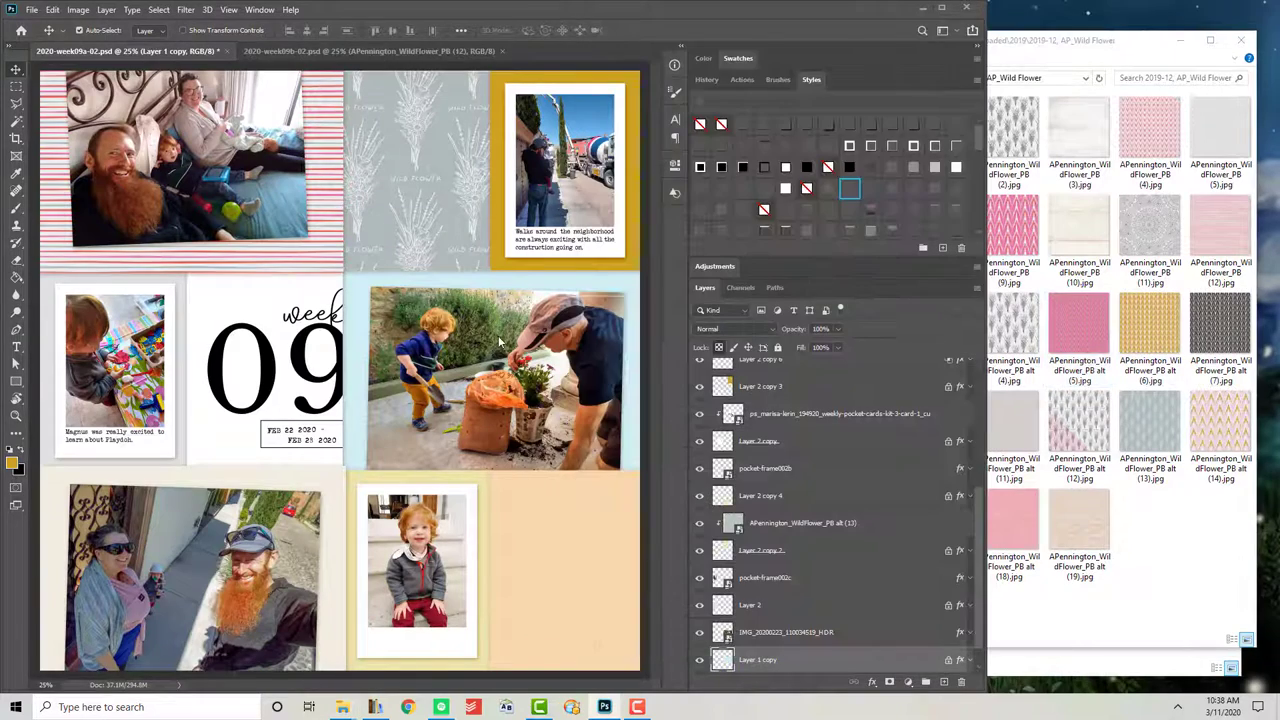
pyautogui.rightClick(896, 660)
pyautogui.click(800, 605)
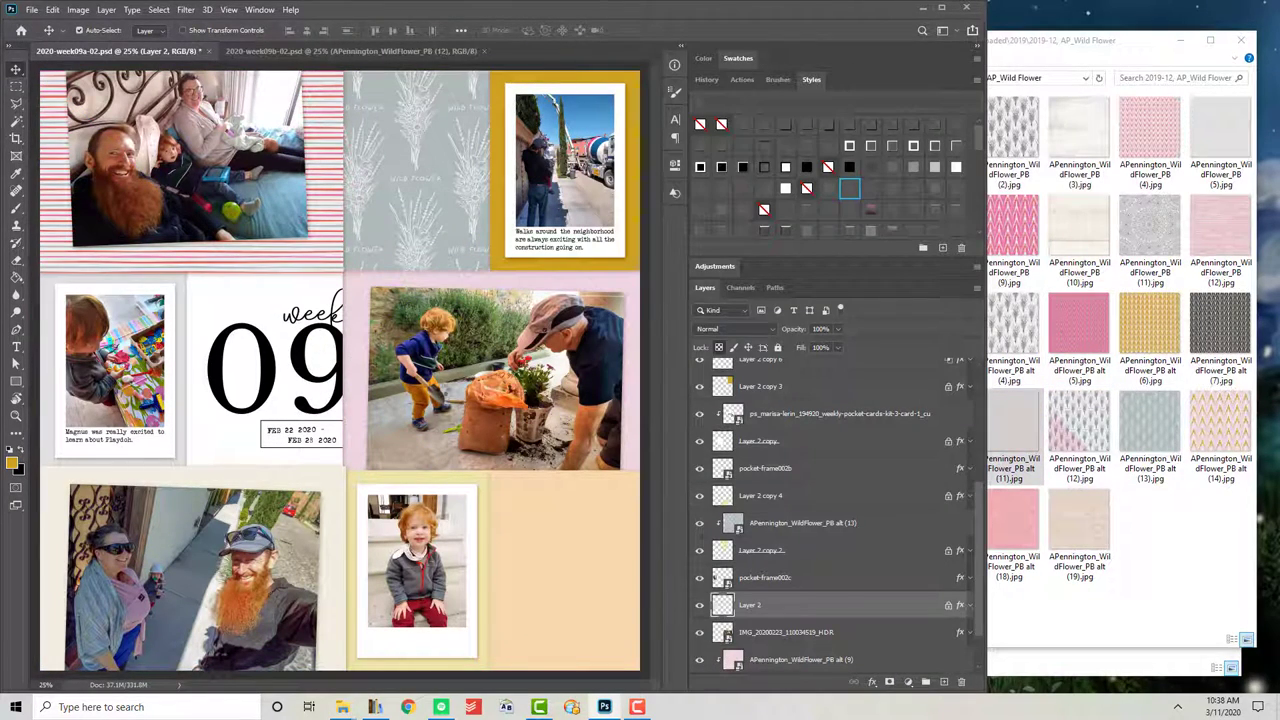
# Step: Place the pink-and-gold paper behind the bottom-left photo
pyautogui.click(1220, 425)
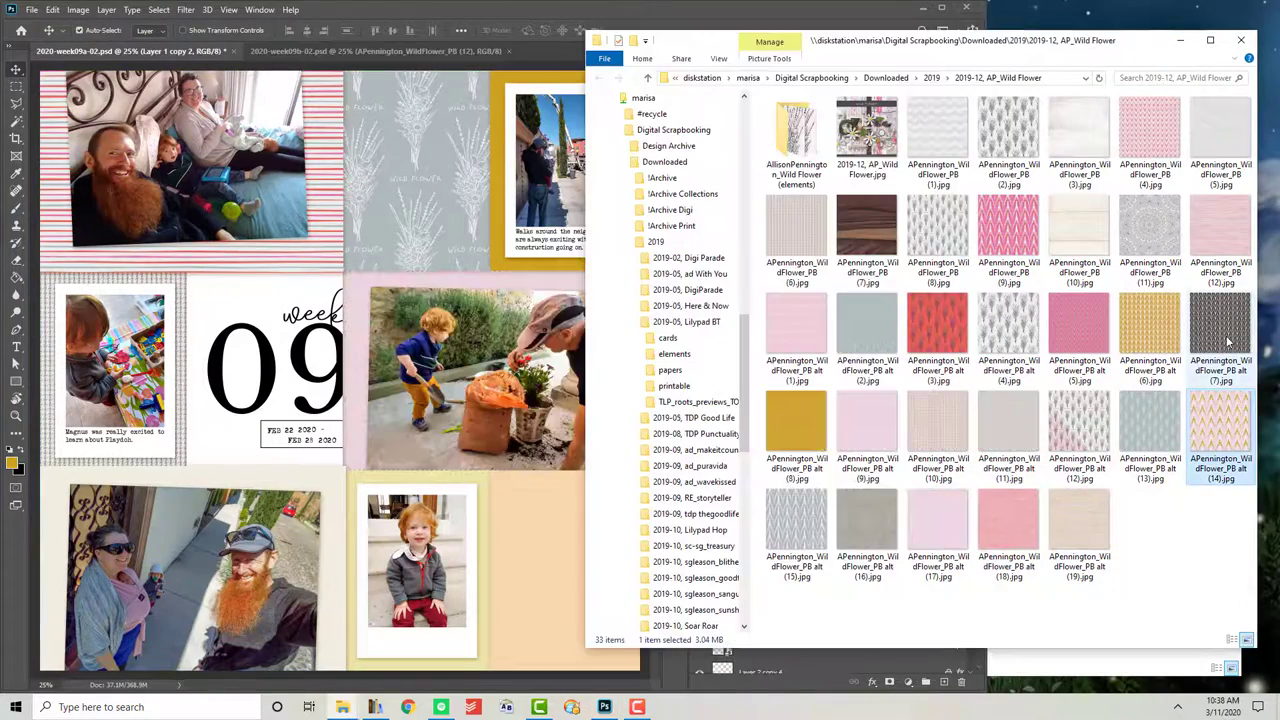
pyautogui.moveTo(1225, 430); pyautogui.dragTo(358, 450)
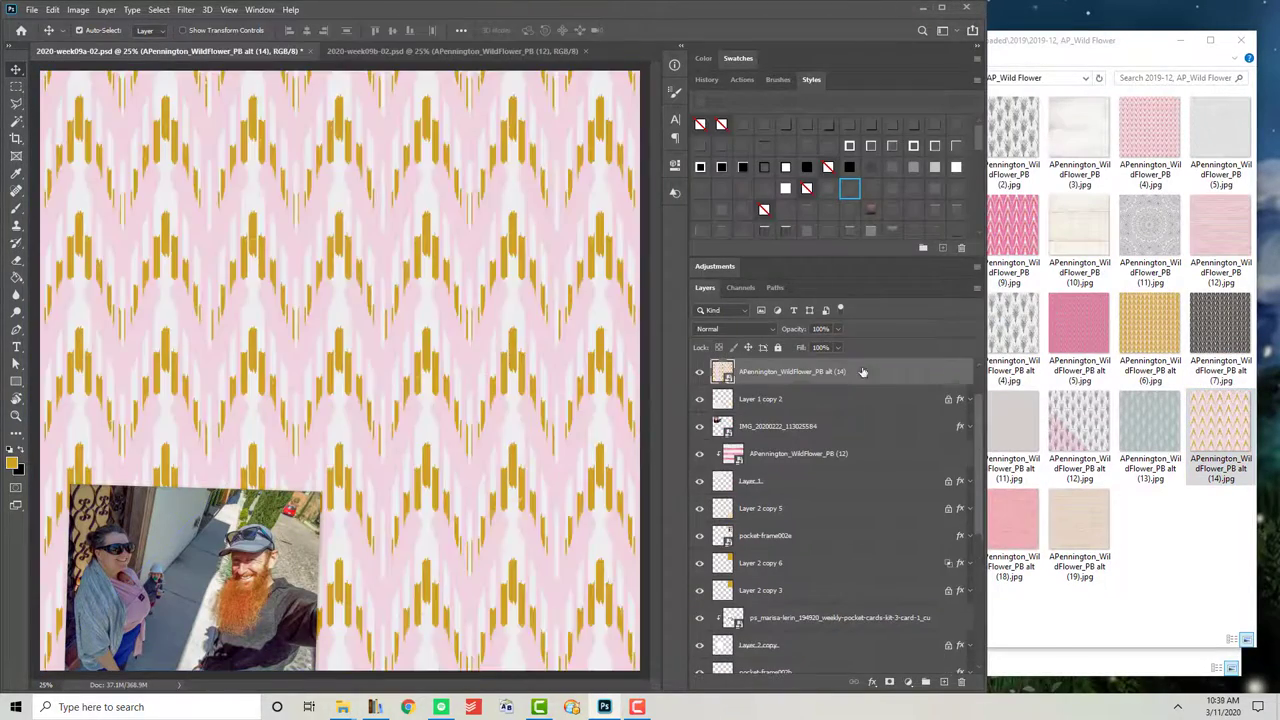
pyautogui.hotkey('ctrl', 'z')
pyautogui.click(1080, 470)
pyautogui.moveTo(1080, 130); pyautogui.dragTo(453, 490)
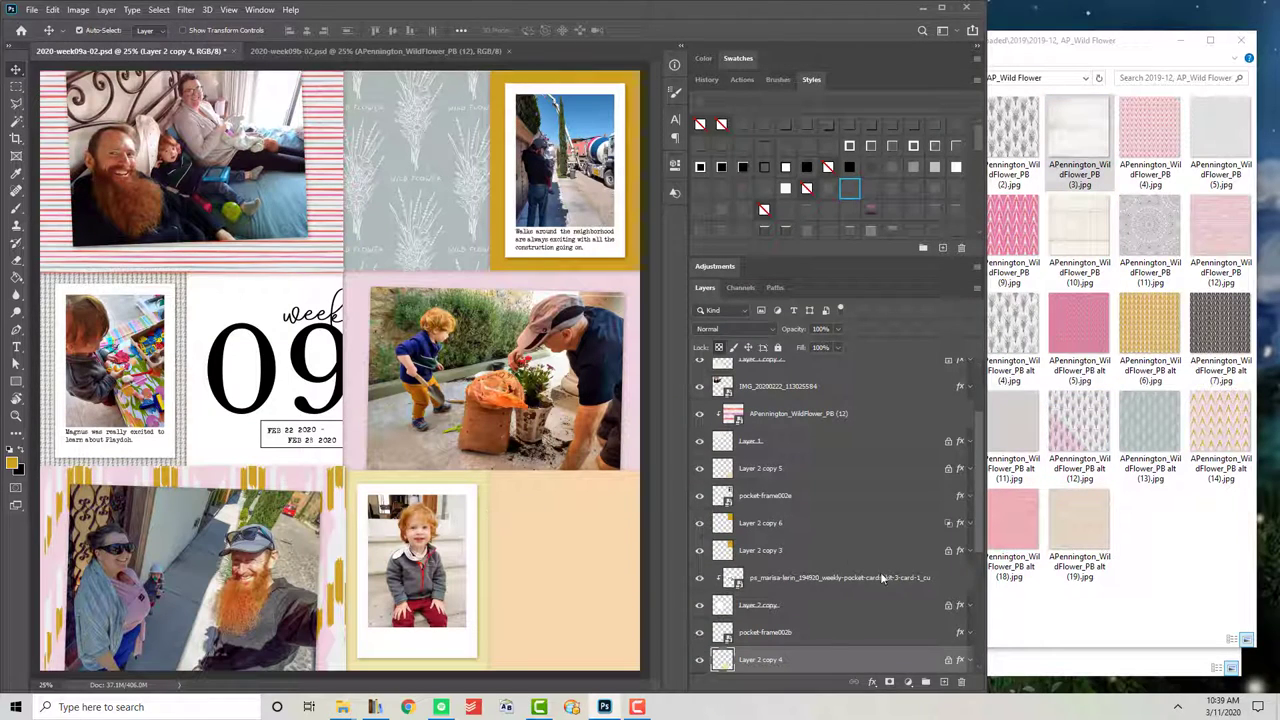
pyautogui.moveTo(818, 642); pyautogui.dragTo(849, 655)
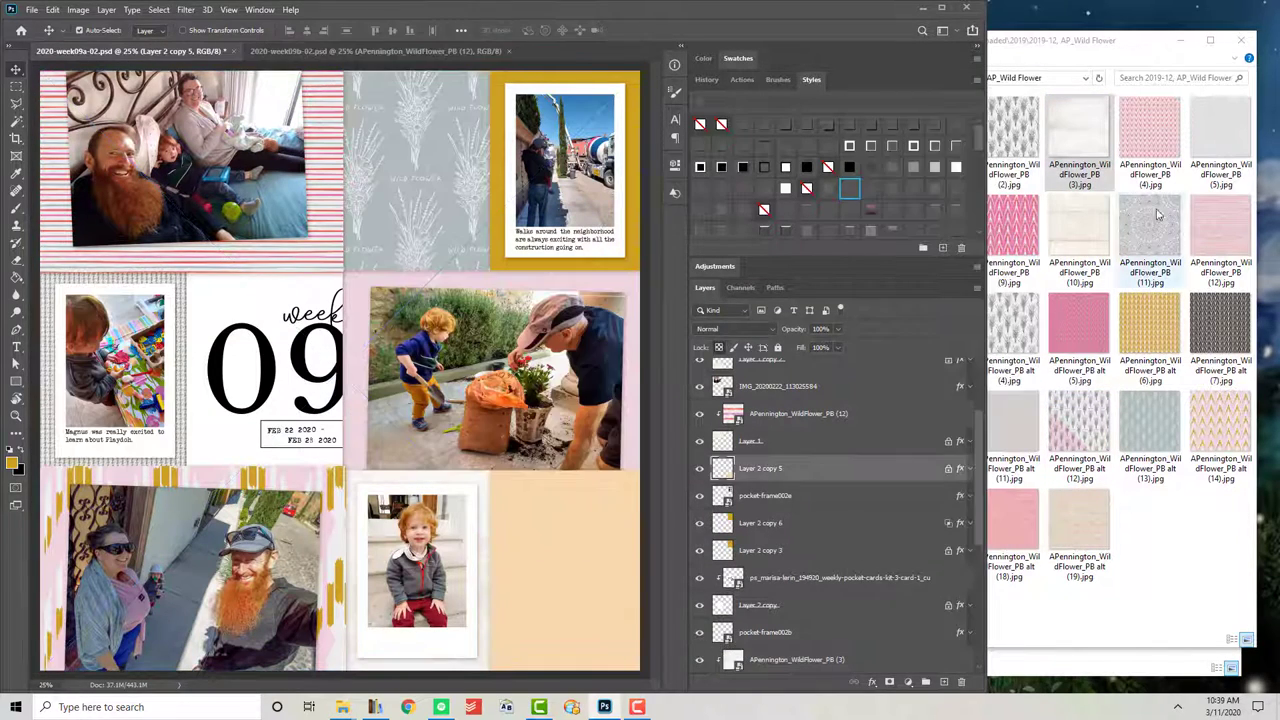
# Step: Clip the mandala paper into the bottom-right block and reposition its pattern
pyautogui.moveTo(1150, 240); pyautogui.dragTo(435, 410)
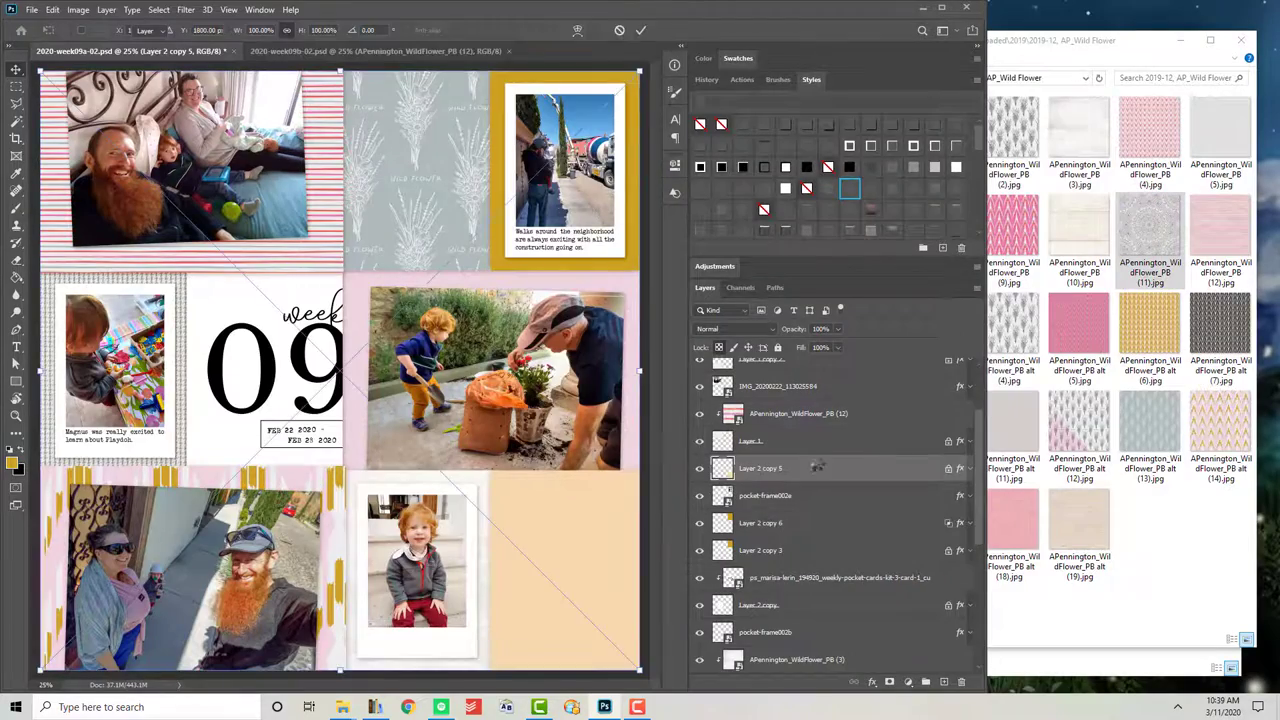
pyautogui.press('Return')
pyautogui.hotkey('ctrl', 'alt', 'g')
pyautogui.moveTo(550, 555)
pyautogui.mouseDown()
pyautogui.moveTo(565, 572)
pyautogui.moveTo(560, 560)
pyautogui.mouseUp()
# Step: Place the bead PNGs from the Wild Flower elements folder onto the page
pyautogui.click(1134, 410)
pyautogui.doubleClick(880, 170)
pyautogui.hotkey('ctrl', 'shift', '2')
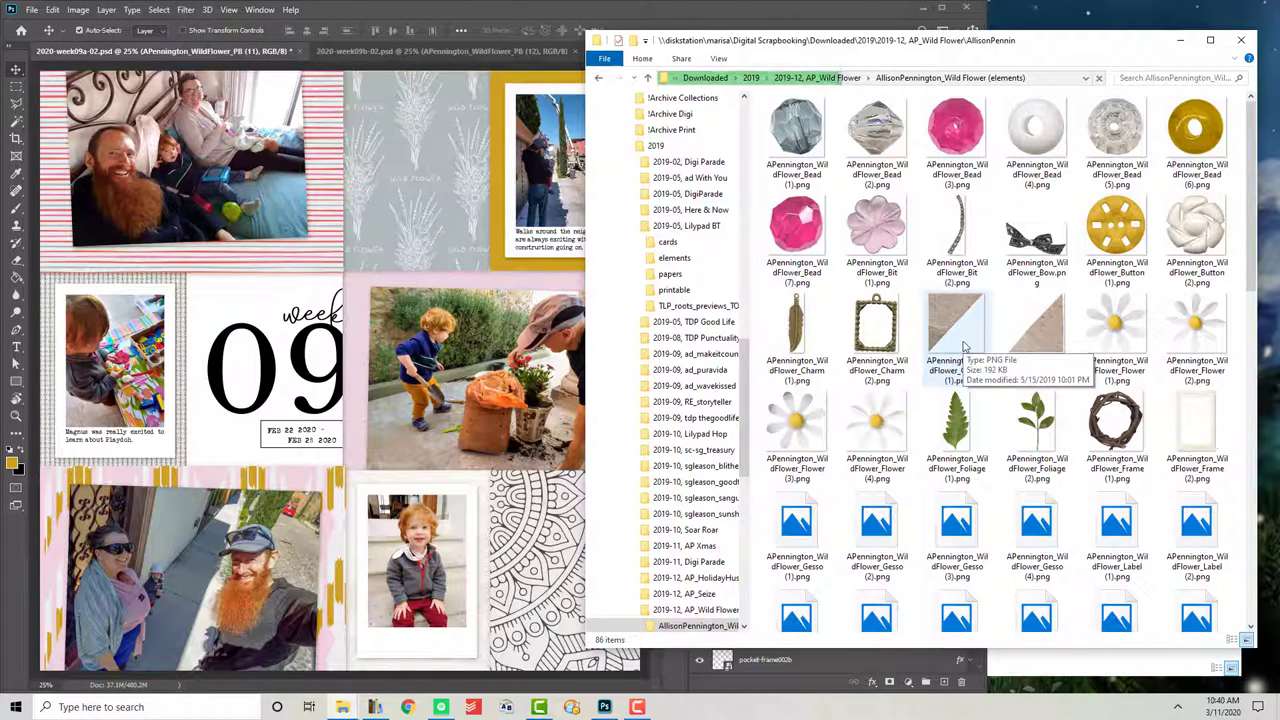
pyautogui.moveTo(967, 345); pyautogui.dragTo(460, 168)
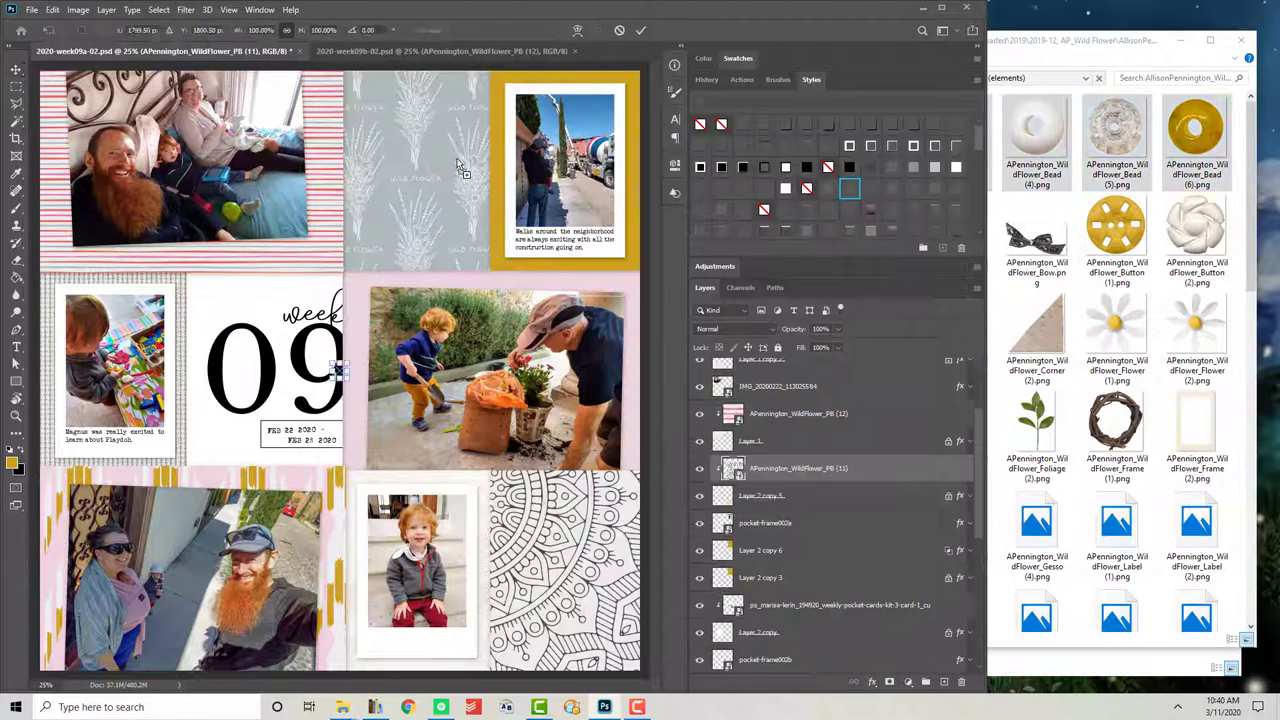
pyautogui.press('Return')
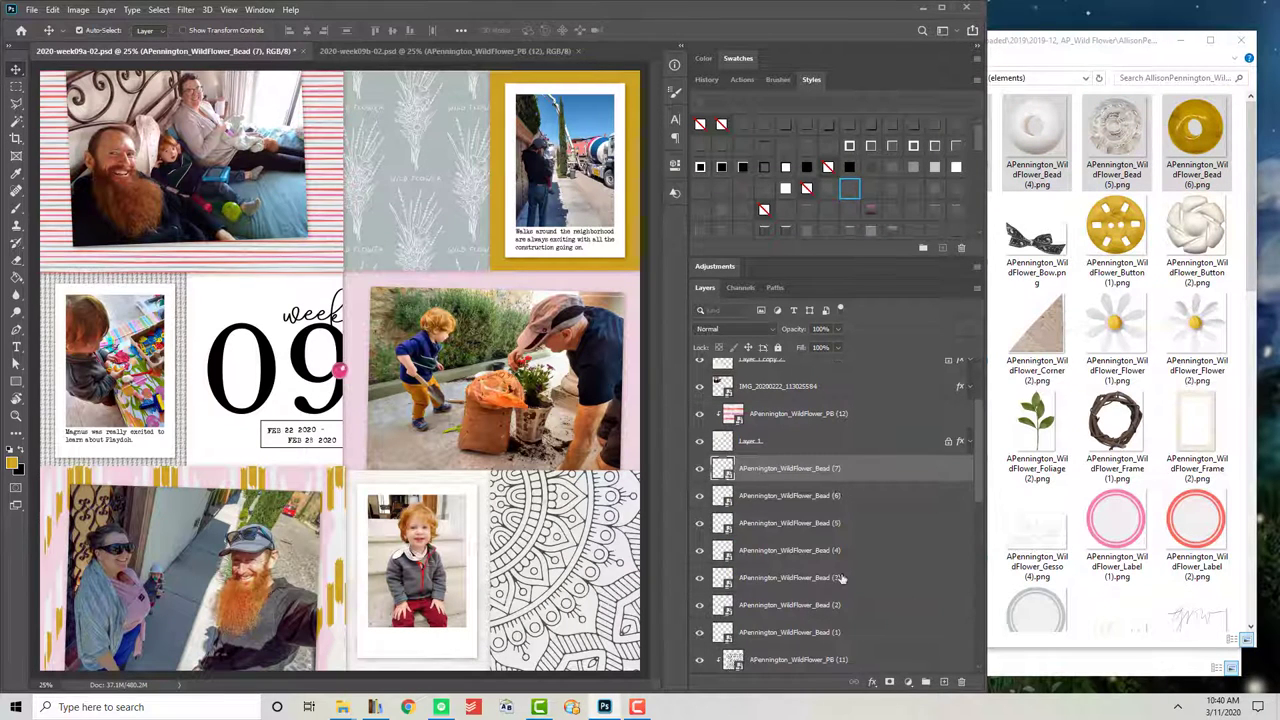
pyautogui.press('Return')
pyautogui.press('Return')
pyautogui.press('Return')
pyautogui.press('Return')
pyautogui.press('Return')
pyautogui.press('Return')
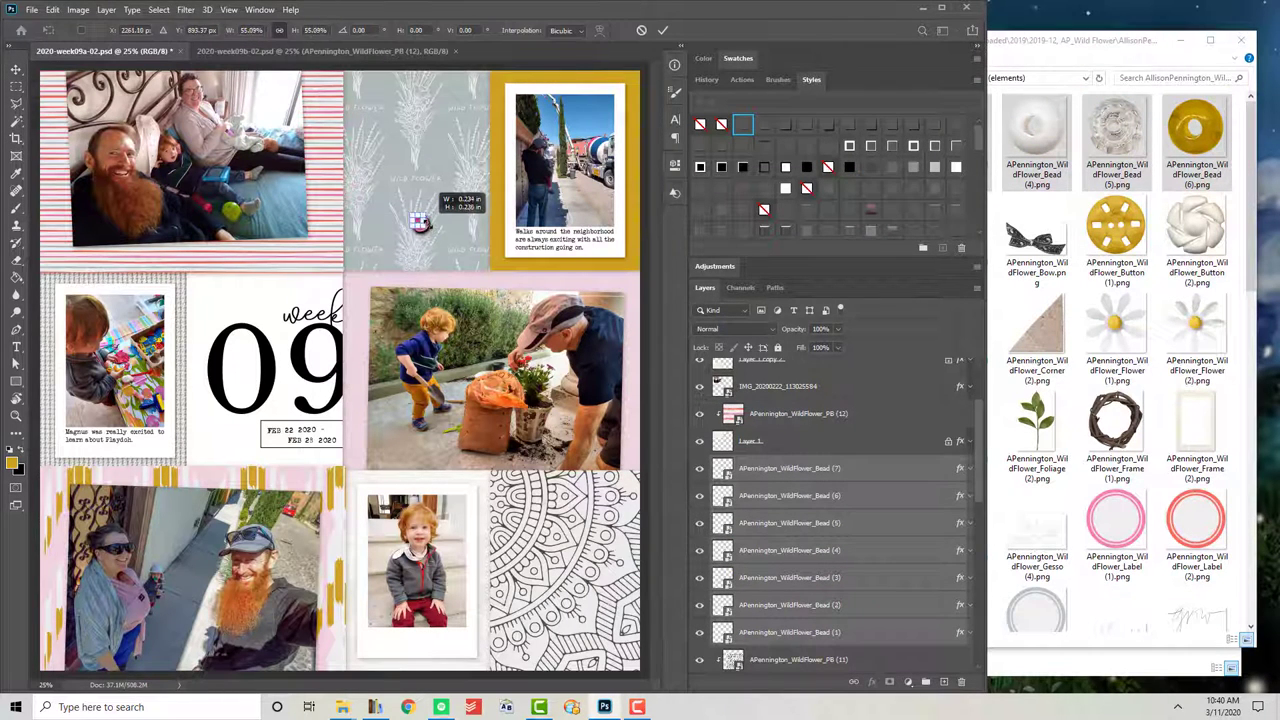
pyautogui.press('Return')
pyautogui.press('Return')
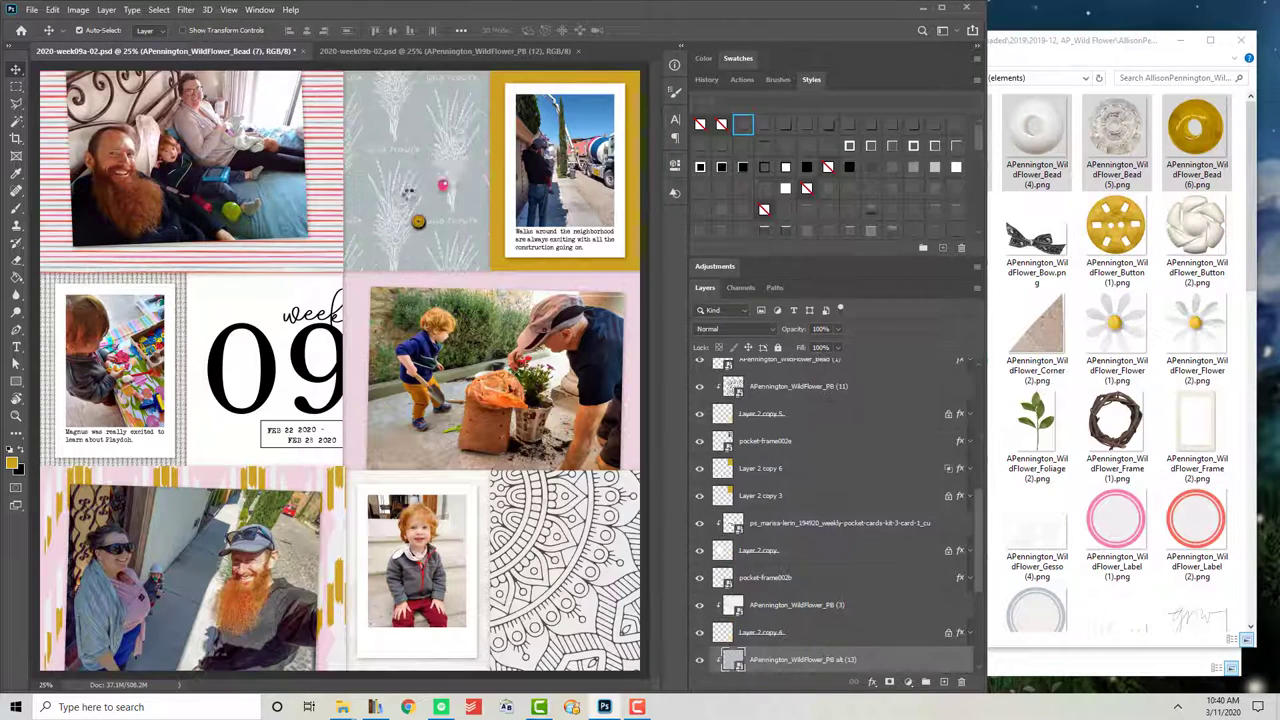
# Step: Arrange the beads into a cluster, group them, and move it below the top-left photo
pyautogui.hotkey('ctrl', 'z')
pyautogui.moveTo(418, 221); pyautogui.dragTo(413, 167)
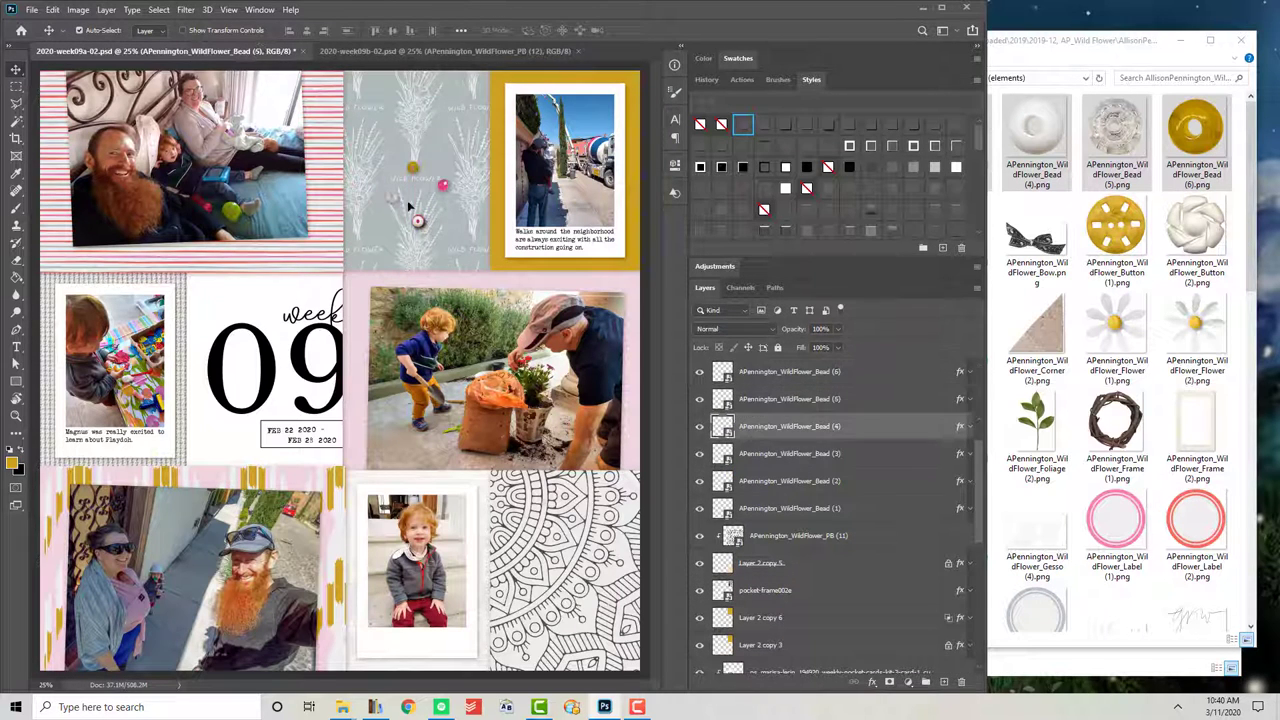
pyautogui.moveTo(418, 218); pyautogui.dragTo(389, 178)
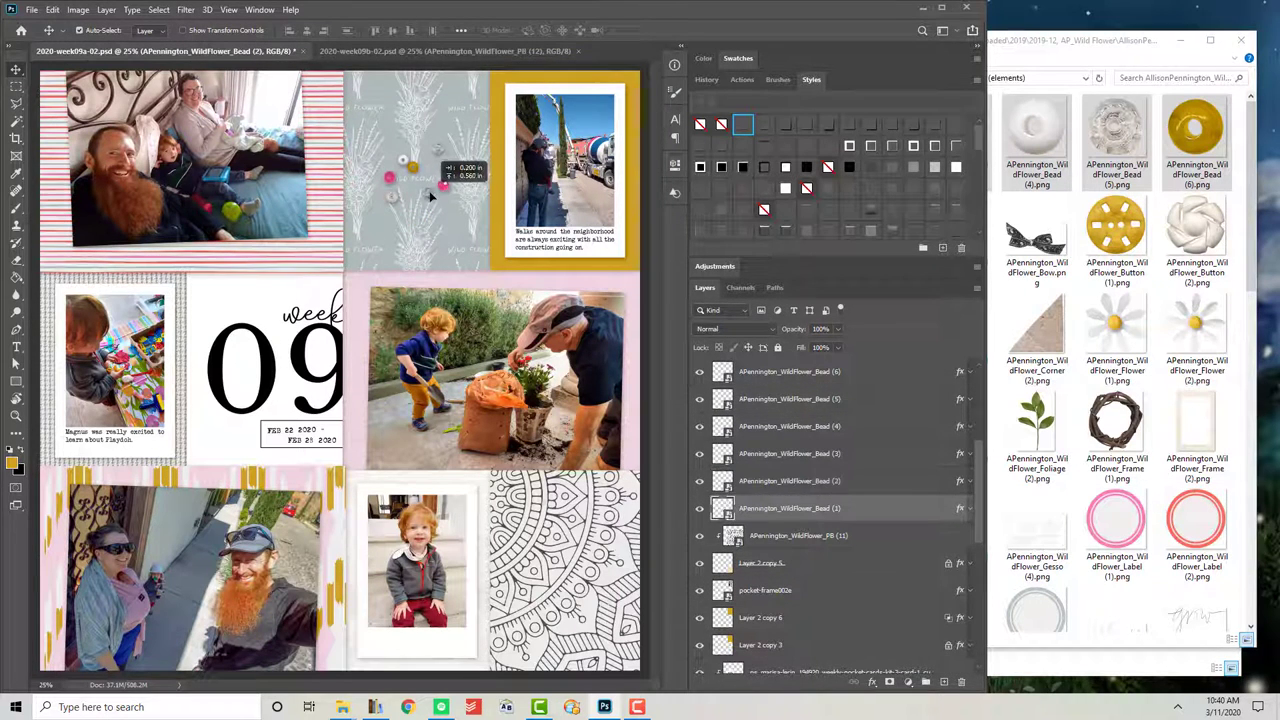
pyautogui.hotkey('ctrl', 'g')
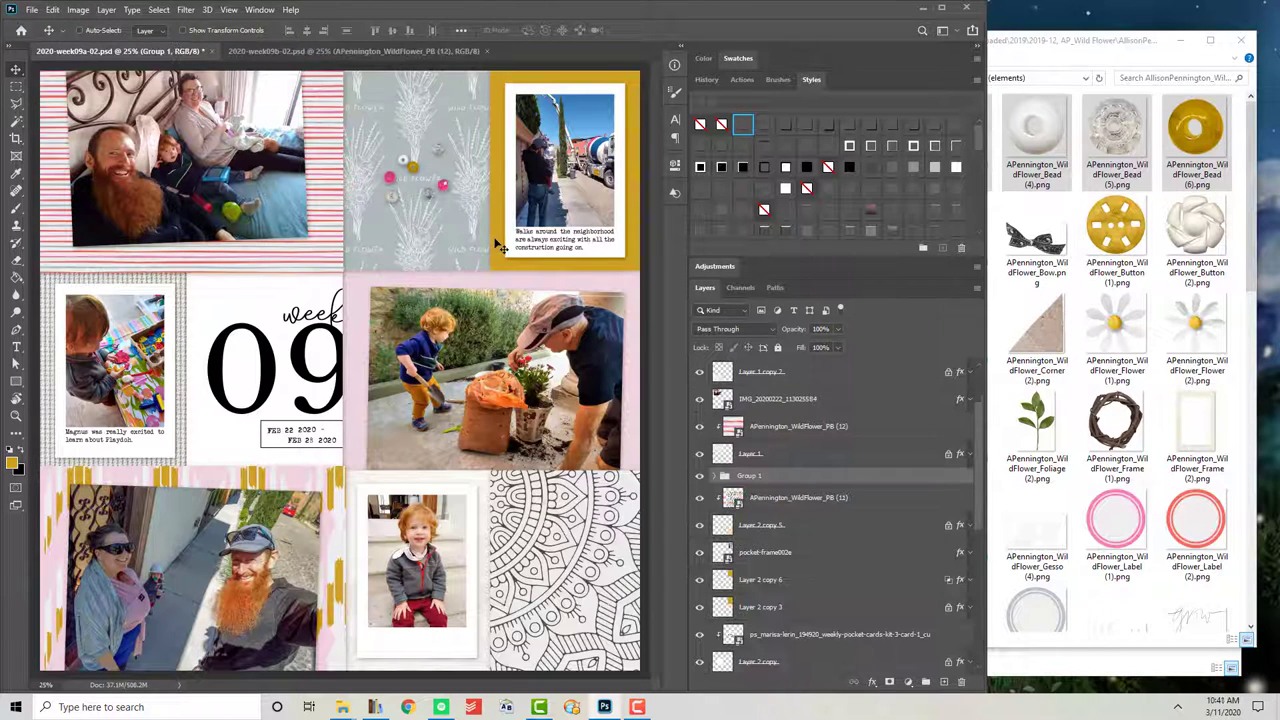
pyautogui.moveTo(389, 178); pyautogui.dragTo(280, 237)
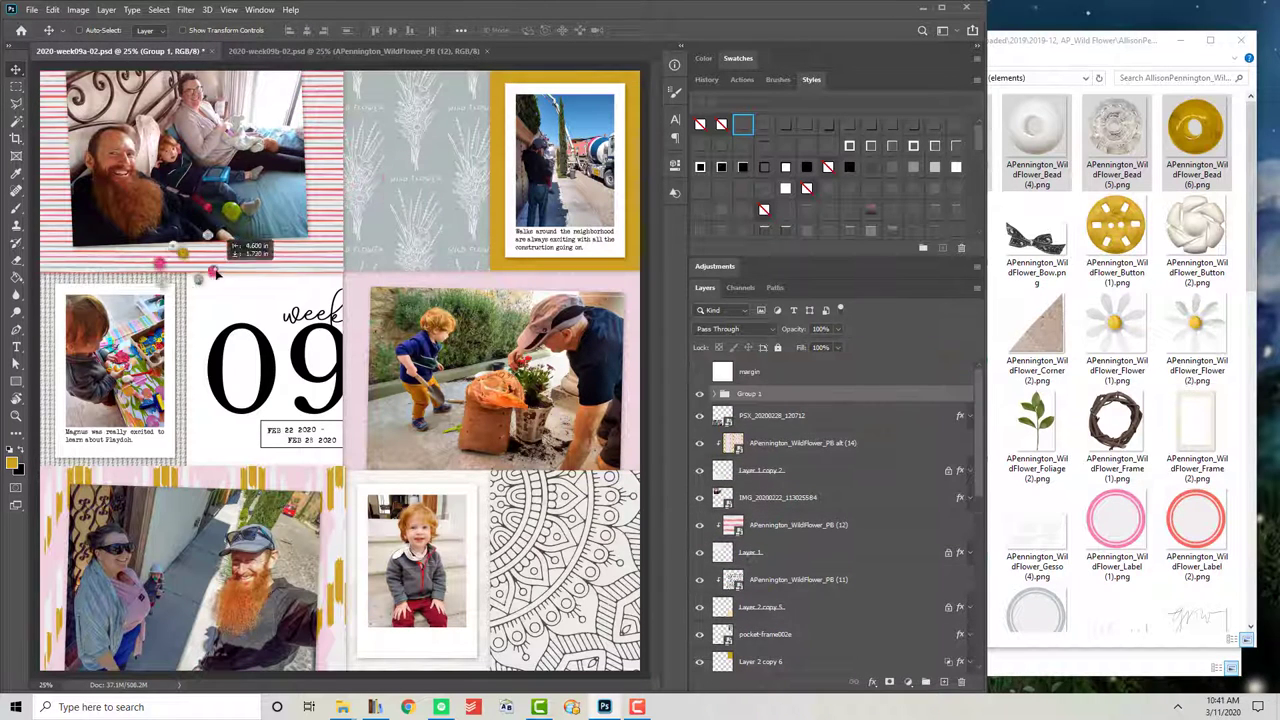
# Step: Place both photo corner pieces, one at the gardening photo's top-right
pyautogui.click(1196, 235)
pyautogui.moveTo(1075, 349)
pyautogui.mouseDown()
pyautogui.moveTo(940, 340)
pyautogui.moveTo(805, 382)
pyautogui.mouseUp()
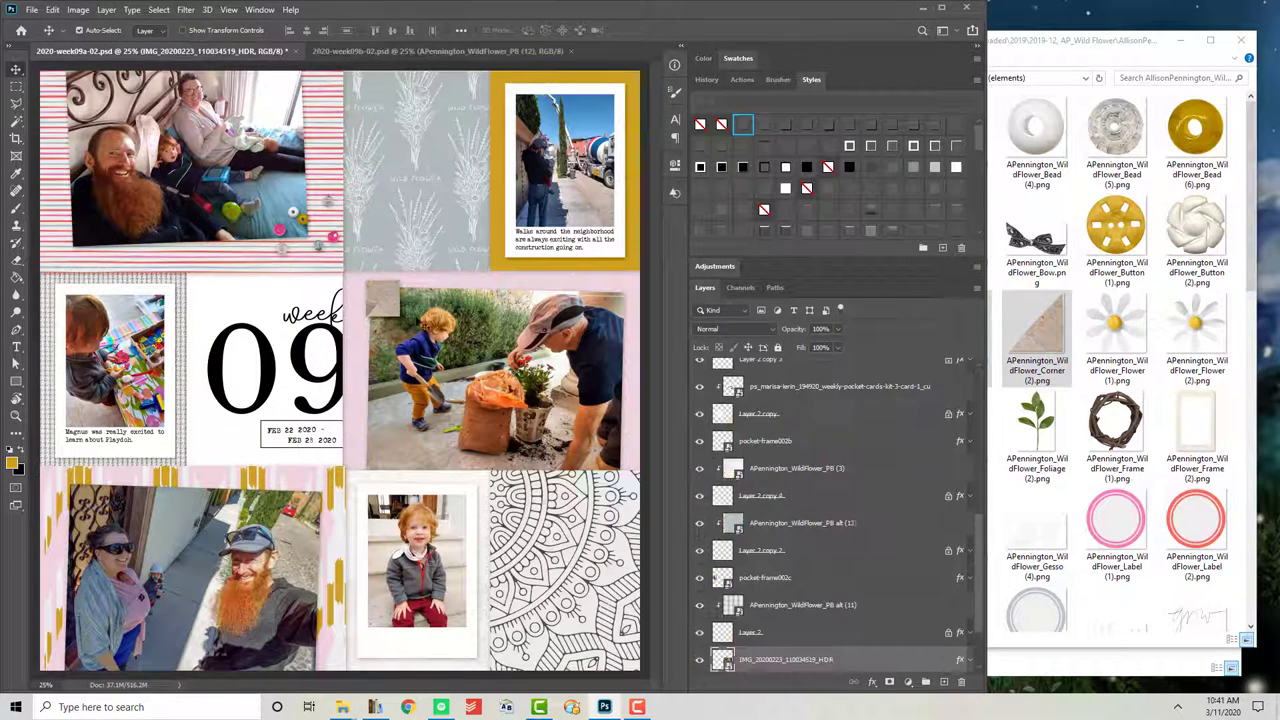
pyautogui.moveTo(381, 295); pyautogui.dragTo(631, 312)
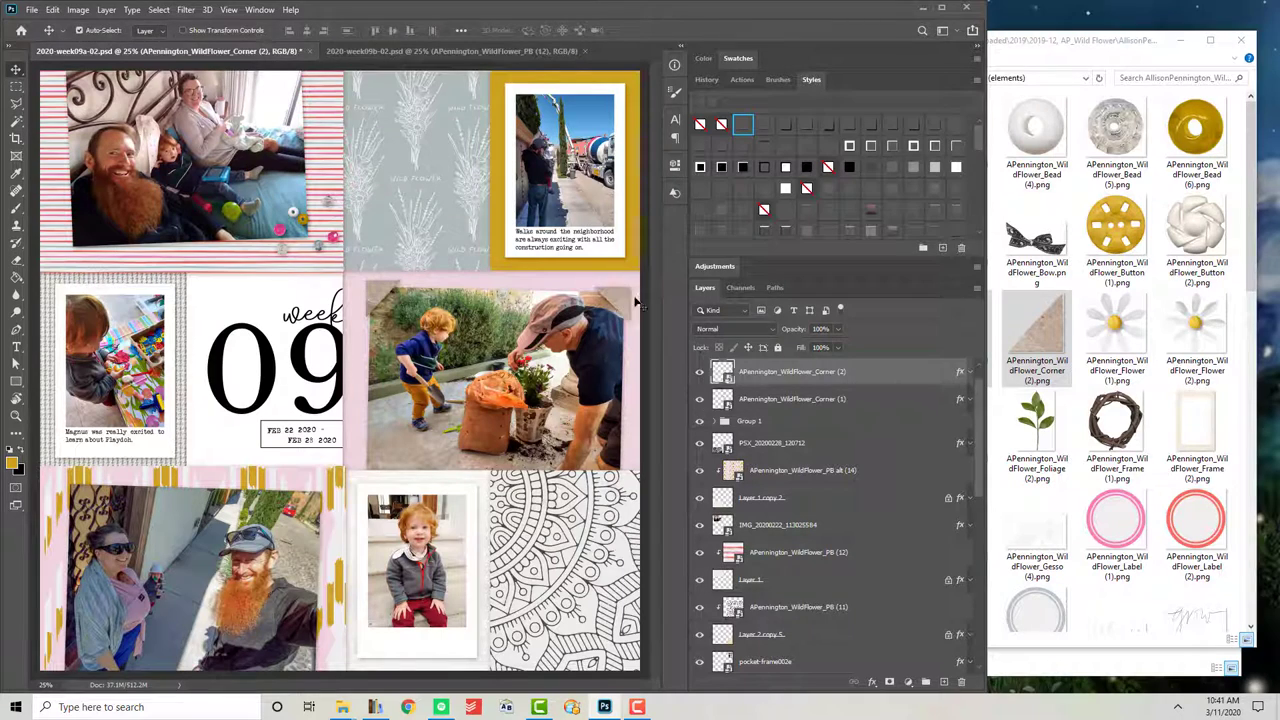
# Step: Duplicate and resize the corner pieces, moving the copies onto the top-left photo
pyautogui.click(388, 291)
pyautogui.keyDown('shift'); pyautogui.click(762, 372); pyautogui.keyUp('shift')
pyautogui.hotkey('ctrl', 'j')
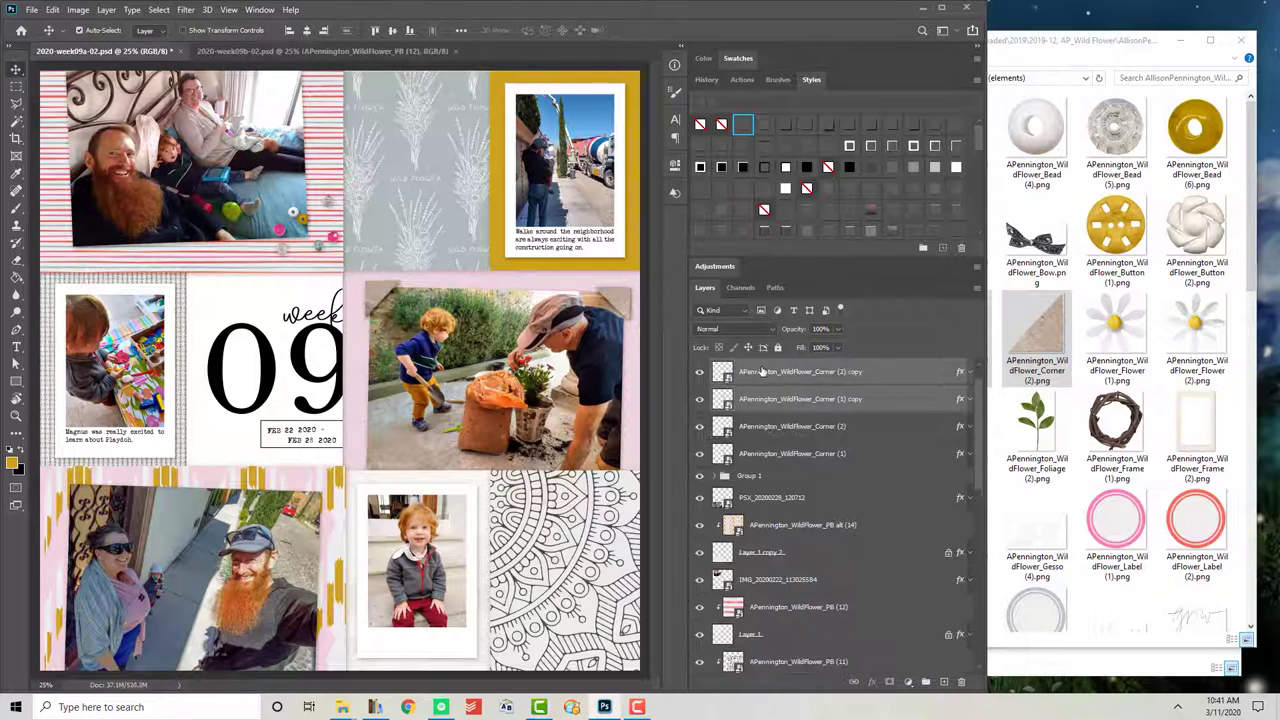
pyautogui.hotkey('ctrl', 'j')
pyautogui.hotkey('ctrl', 't')
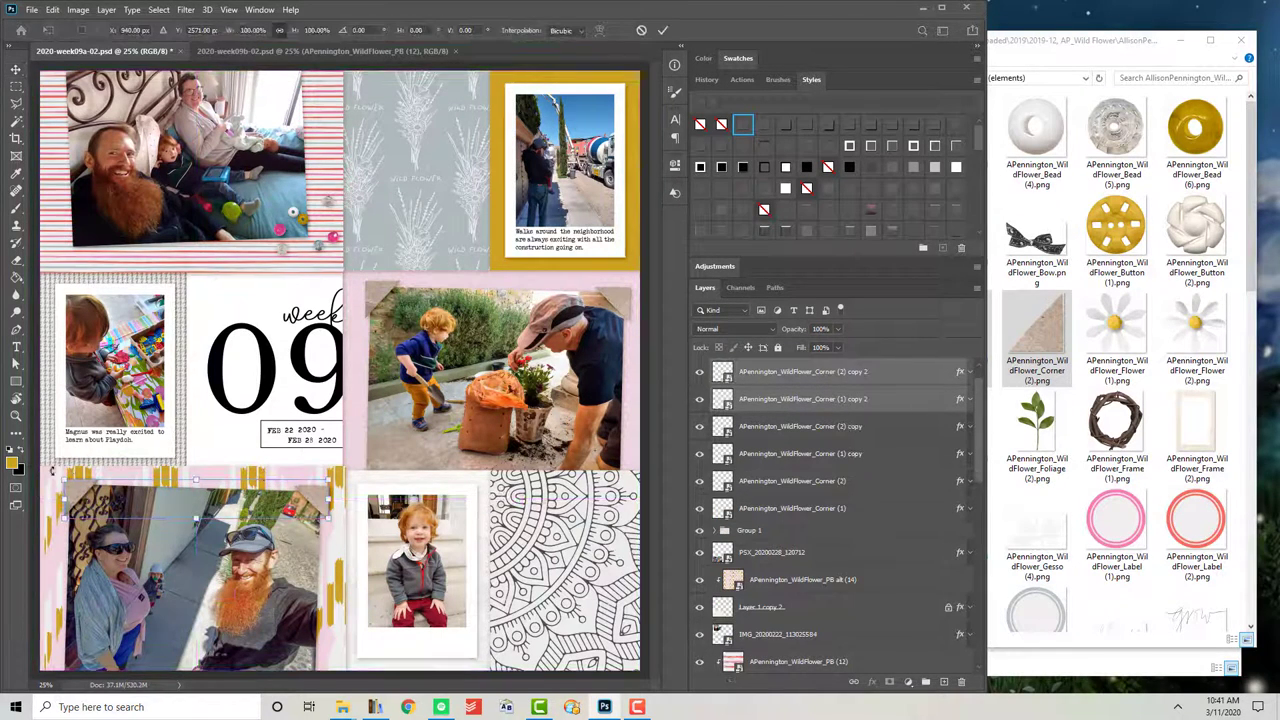
pyautogui.moveTo(323, 510)
pyautogui.mouseDown()
pyautogui.moveTo(330, 240)
pyautogui.moveTo(312, 241)
pyautogui.mouseUp()
pyautogui.press('Return')
pyautogui.scroll(2, 855, 355)
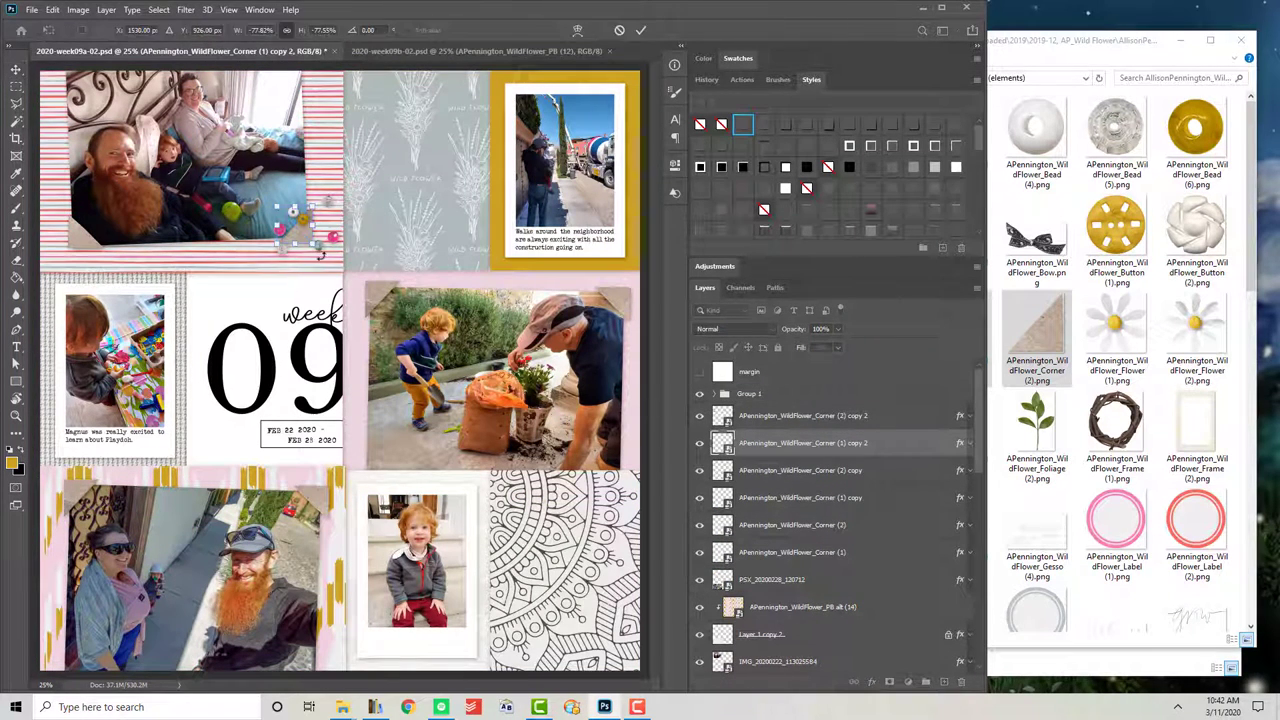
# Step: Save the left page, then copy the corners to the right page's middle photo
pyautogui.hotkey('ctrl', 's')
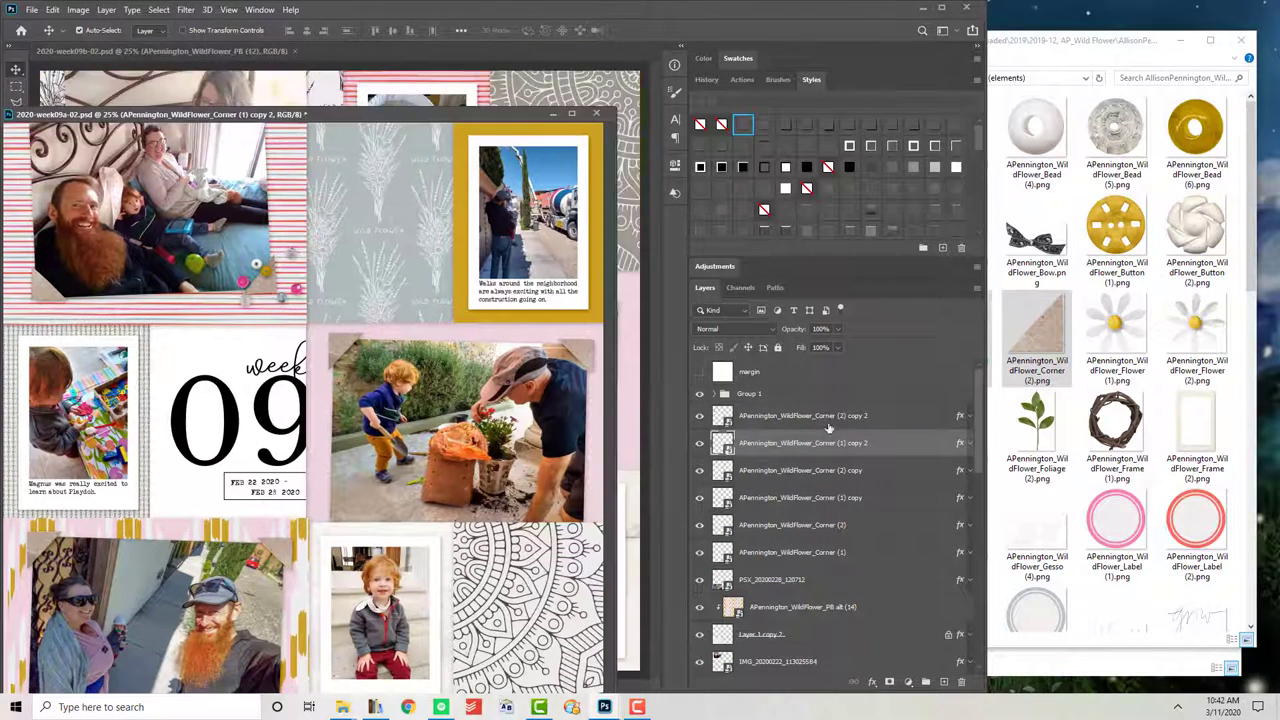
pyautogui.moveTo(400, 50); pyautogui.dragTo(100, 50)
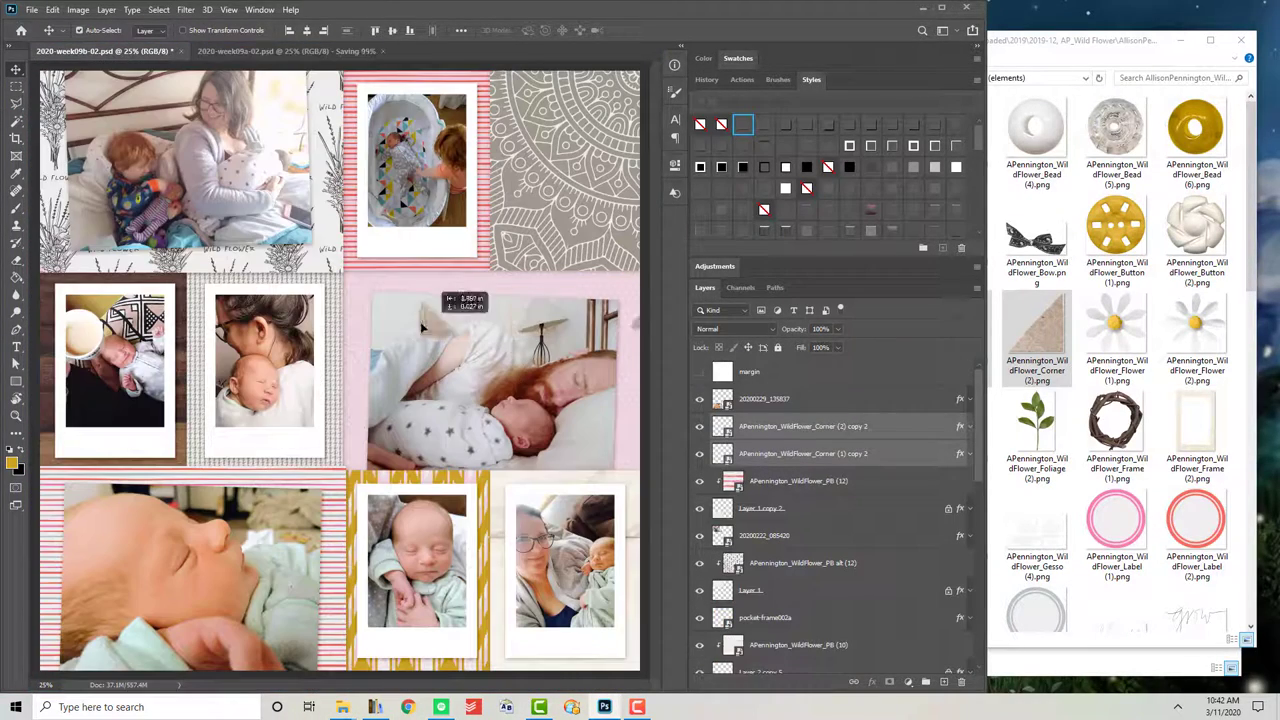
pyautogui.moveTo(406, 228); pyautogui.dragTo(76, 250)
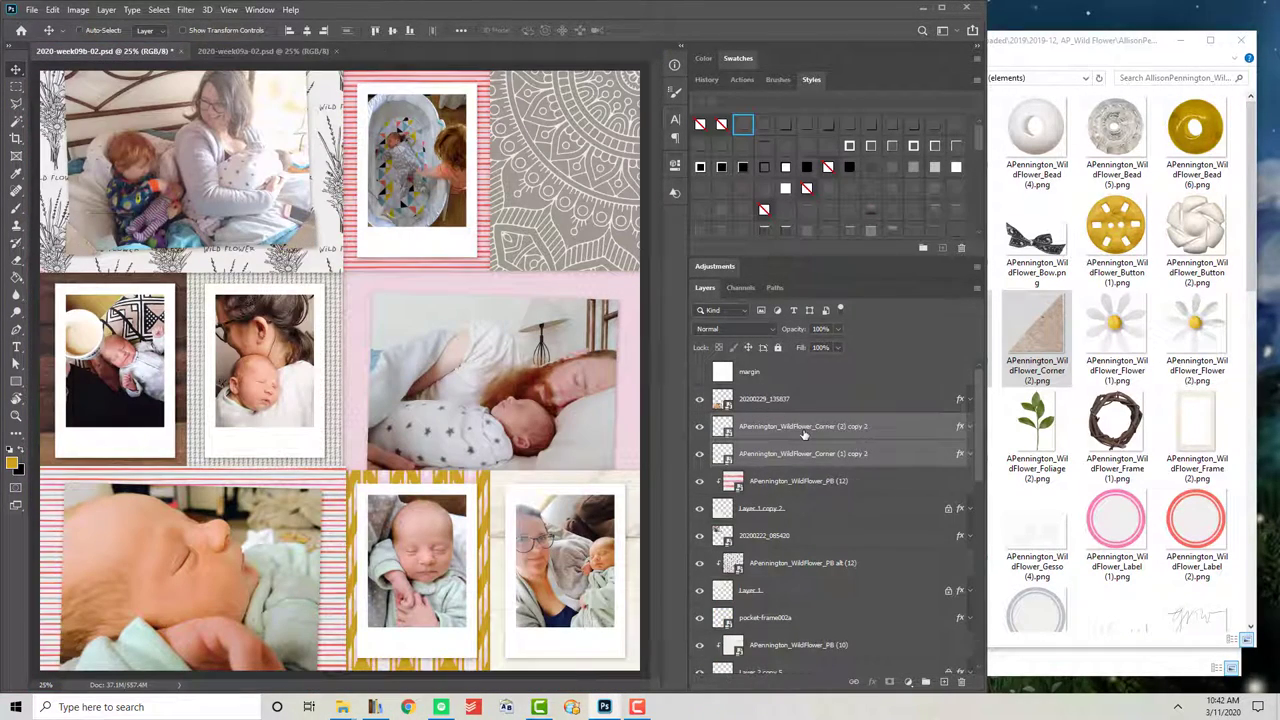
pyautogui.hotkey('ctrl', 'j')
pyautogui.hotkey('ctrl', 't')
pyautogui.moveTo(390, 277)
pyautogui.mouseDown()
pyautogui.moveTo(628, 278)
pyautogui.moveTo(610, 312)
pyautogui.mouseUp()
pyautogui.press('Return')
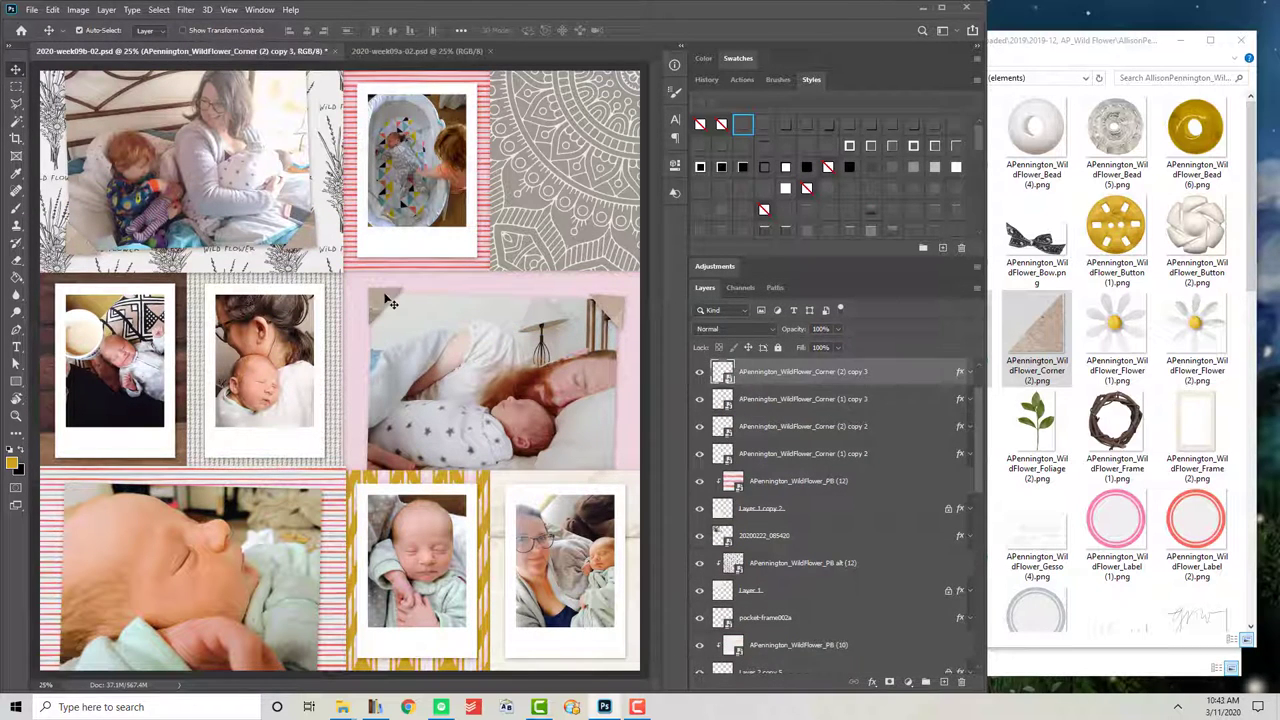
# Step: Duplicate the corners onto the bottom-left photo, arranged above it
pyautogui.keyDown('shift'); pyautogui.click(388, 303); pyautogui.keyUp('shift')
pyautogui.hotkey('ctrl', 'j')
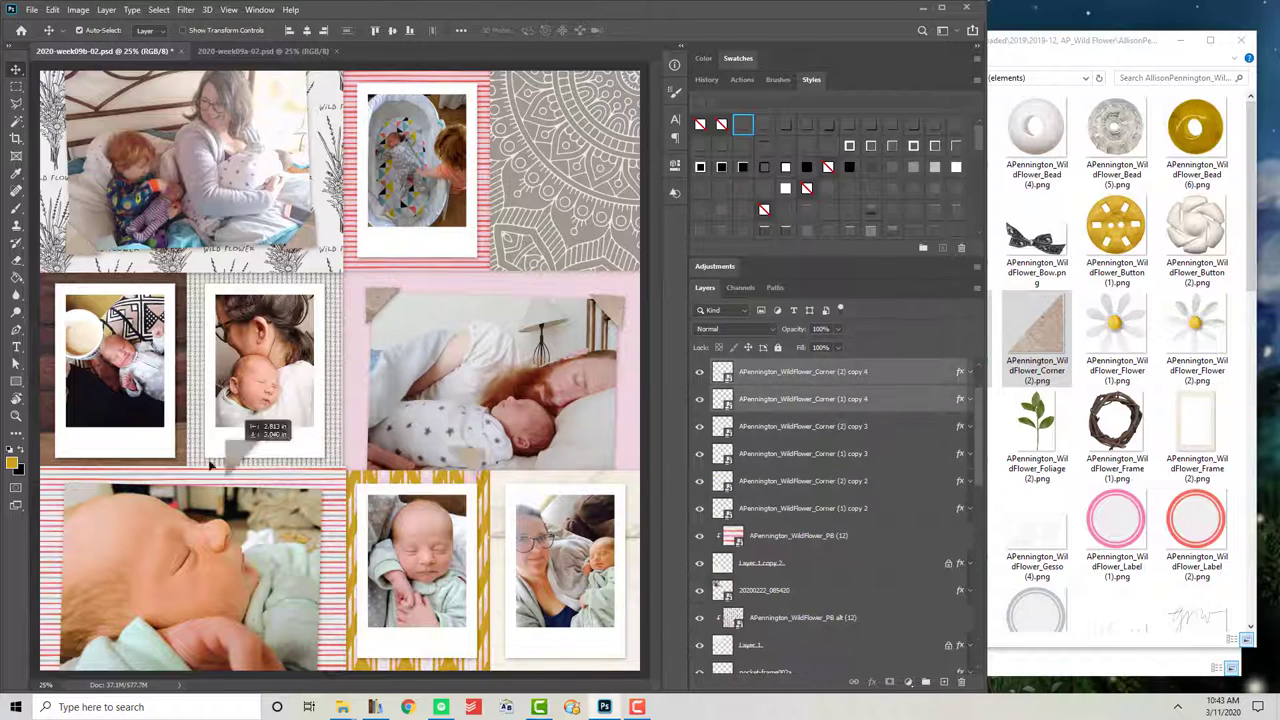
pyautogui.moveTo(210, 465); pyautogui.dragTo(72, 488)
pyautogui.hotkey('ctrl', ']')
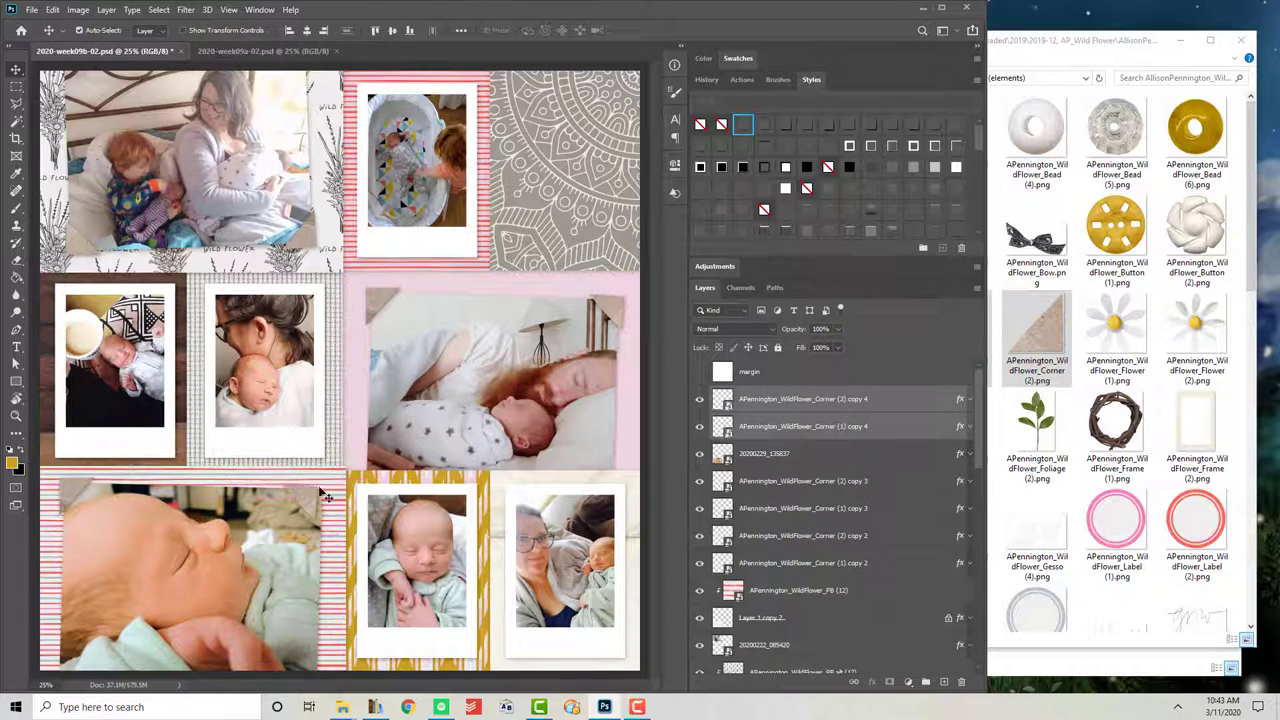
pyautogui.moveTo(325, 495); pyautogui.dragTo(320, 502)
pyautogui.moveTo(1116, 330); pyautogui.dragTo(957, 242)
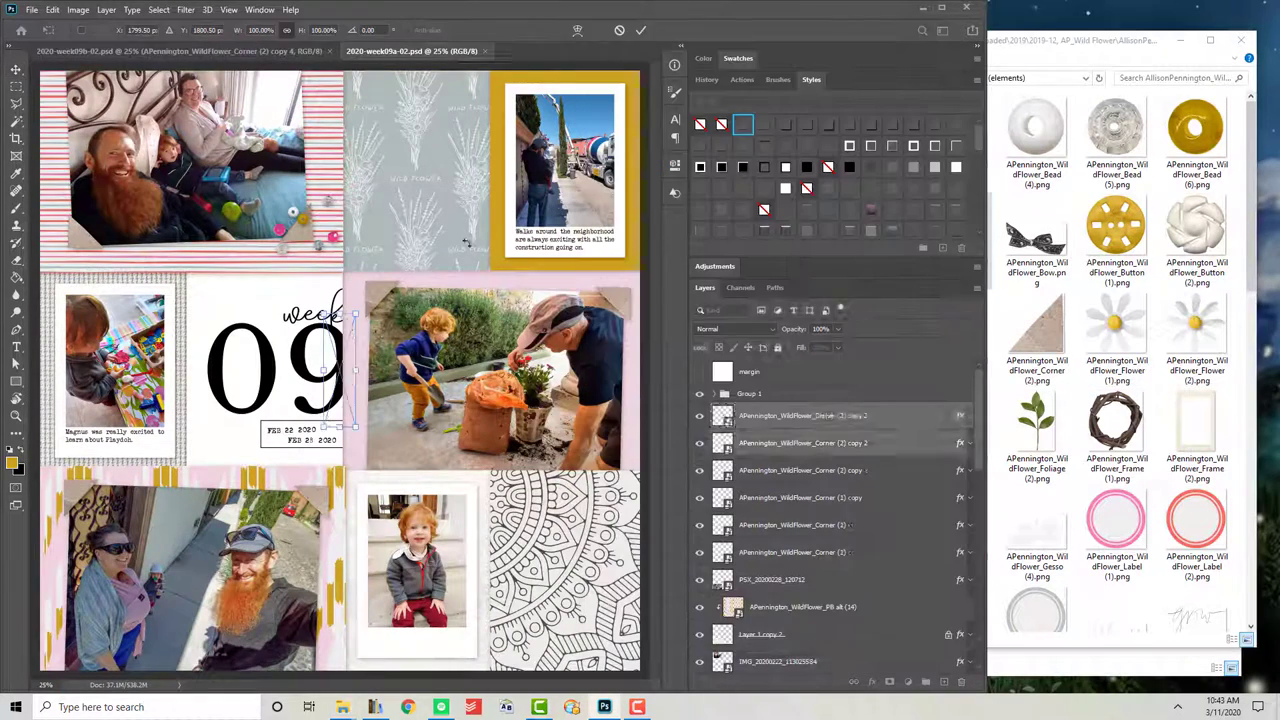
# Step: Place Flower (1).png daisy and Foliage (2).png sprig beside the mandala panel
pyautogui.click(1196, 228)
pyautogui.moveTo(1116, 322)
pyautogui.mouseDown()
pyautogui.moveTo(555, 562)
pyautogui.moveTo(545, 550)
pyautogui.mouseUp()
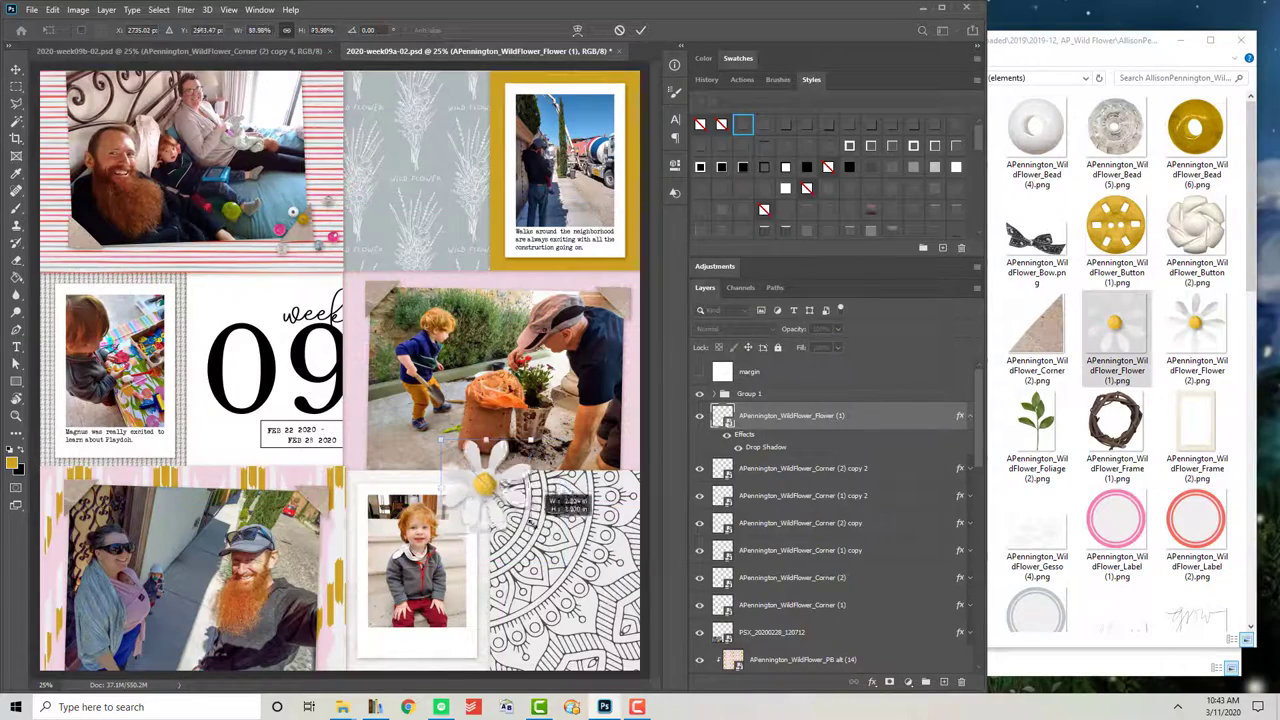
pyautogui.moveTo(1036, 430); pyautogui.dragTo(548, 484)
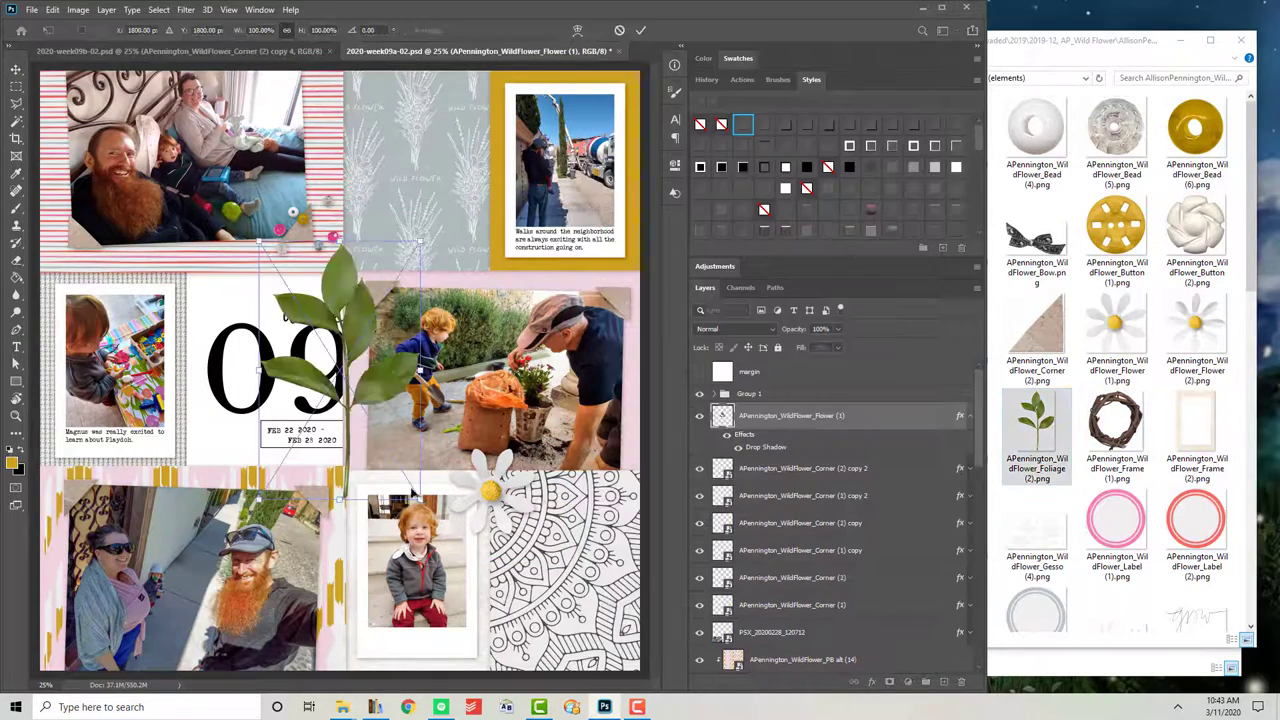
pyautogui.moveTo(330, 300)
pyautogui.mouseDown()
pyautogui.moveTo(300, 320)
pyautogui.moveTo(545, 530)
pyautogui.mouseUp()
pyautogui.press('Return')
pyautogui.click(1196, 440)
pyautogui.scroll(-2, 1198, 440)
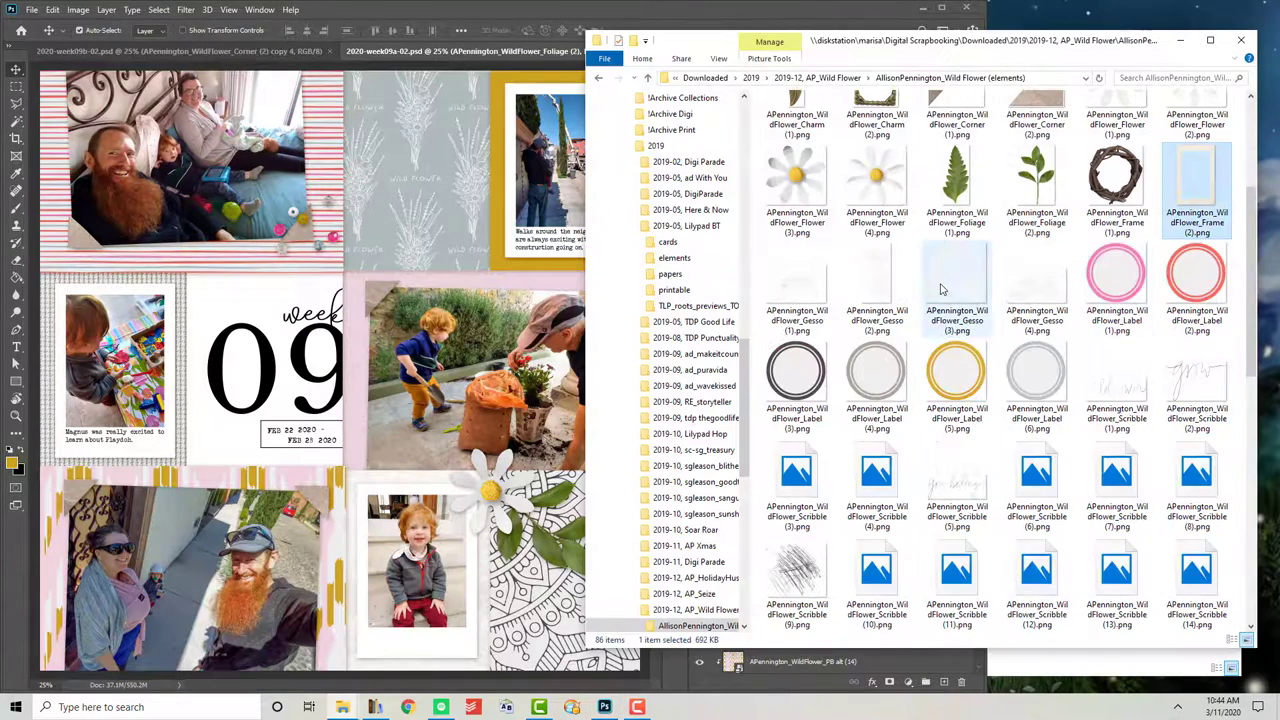
# Step: Place the pink Label (1).png ring onto the page
pyautogui.moveTo(1045, 292); pyautogui.dragTo(1065, 308)
pyautogui.moveTo(1116, 275)
pyautogui.mouseDown()
pyautogui.moveTo(340, 370)
pyautogui.moveTo(522, 478)
pyautogui.mouseUp()
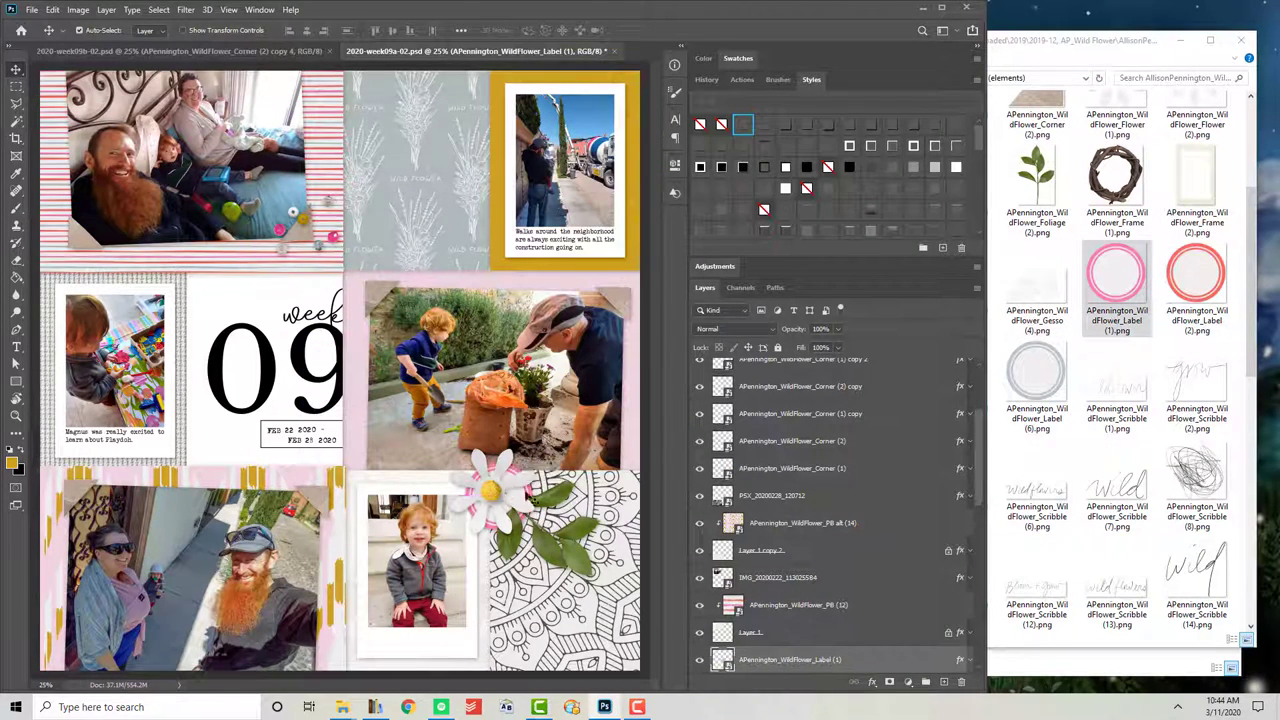
pyautogui.click(1100, 475)
pyautogui.scroll(-3, 1096, 467)
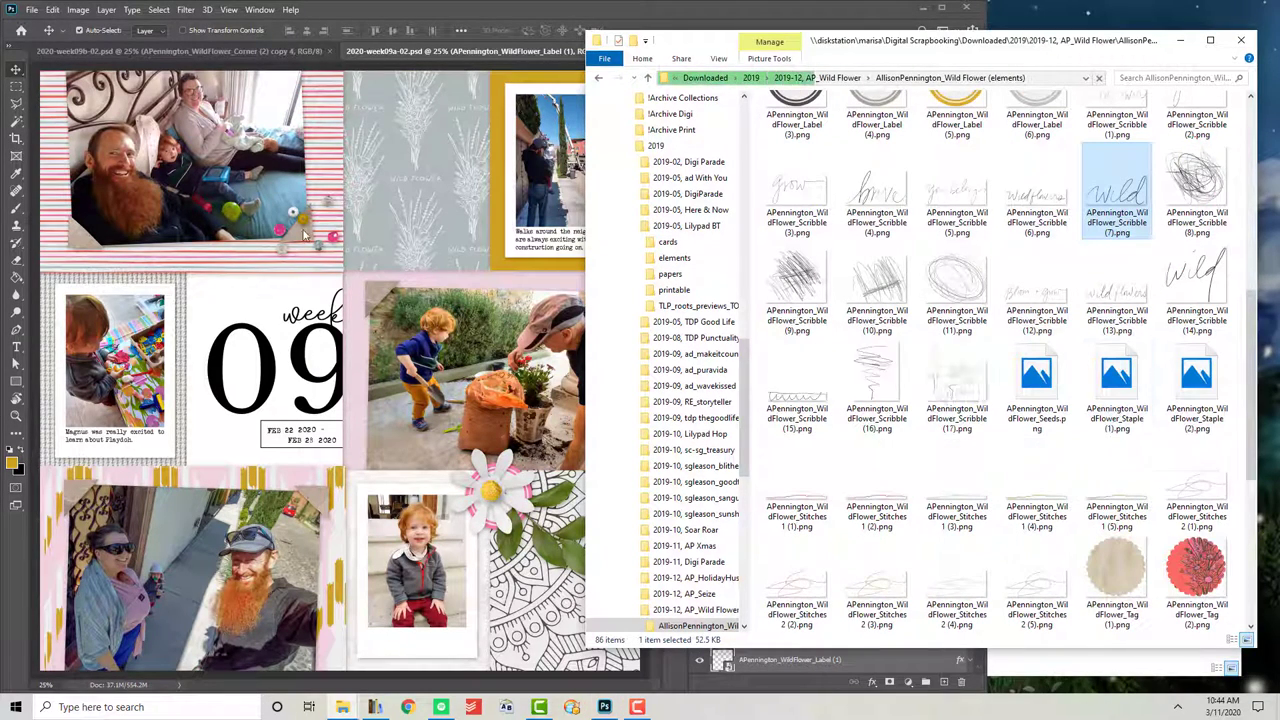
# Step: Add Stitches 1 (4).png and copy it into three rows below the top-left photo
pyautogui.click(1116, 485)
pyautogui.moveTo(1037, 485)
pyautogui.mouseDown()
pyautogui.moveTo(354, 343)
pyautogui.moveTo(160, 190)
pyautogui.mouseUp()
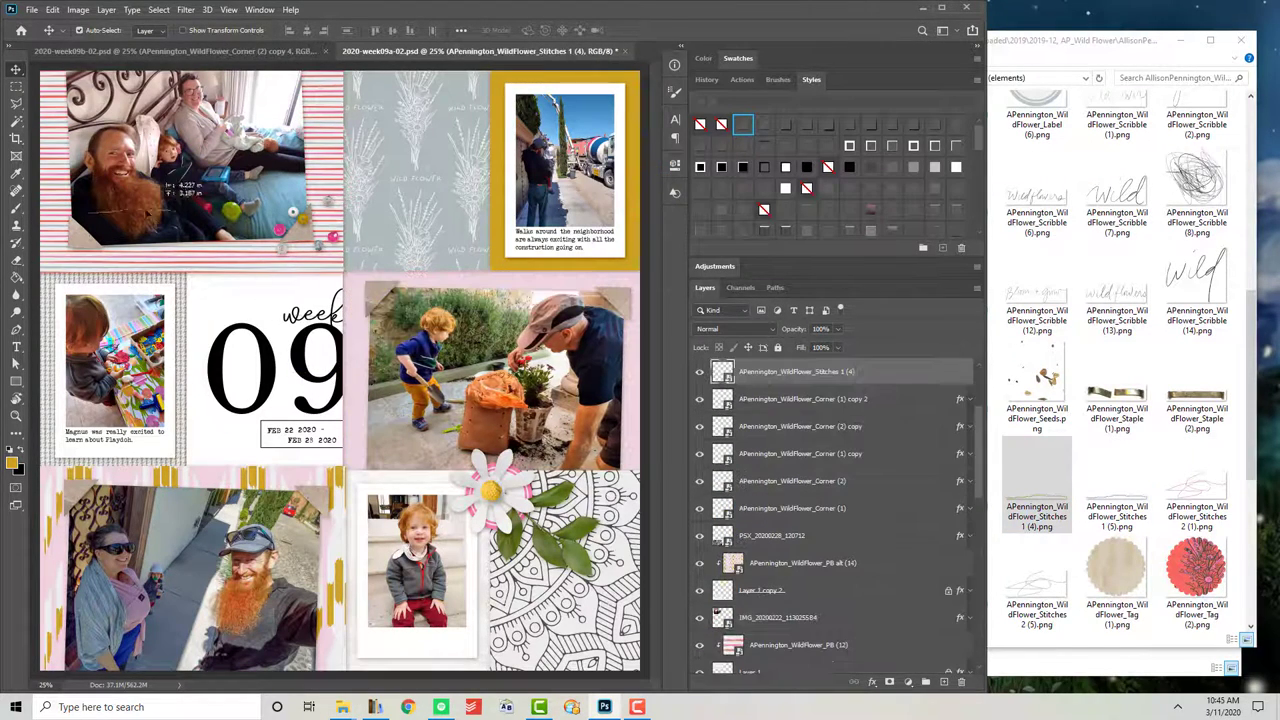
pyautogui.moveTo(280, 228); pyautogui.dragTo(283, 234)
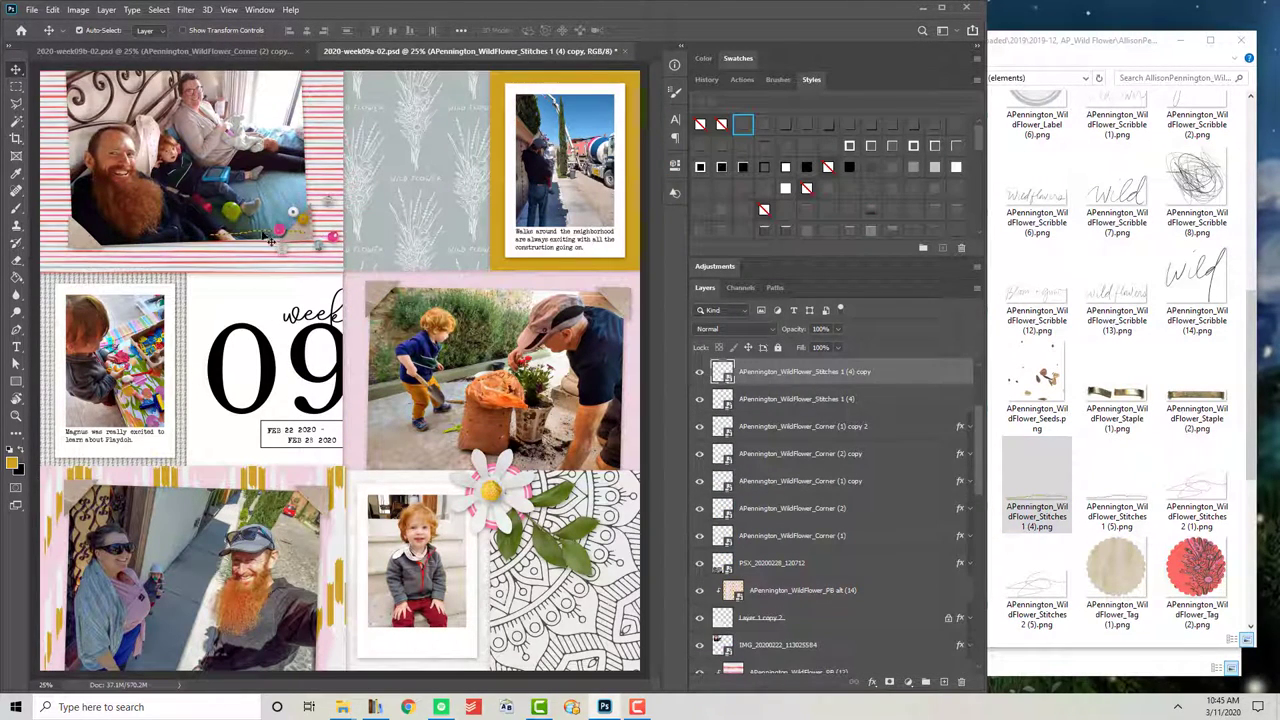
pyautogui.click(270, 241)
pyautogui.click(826, 381)
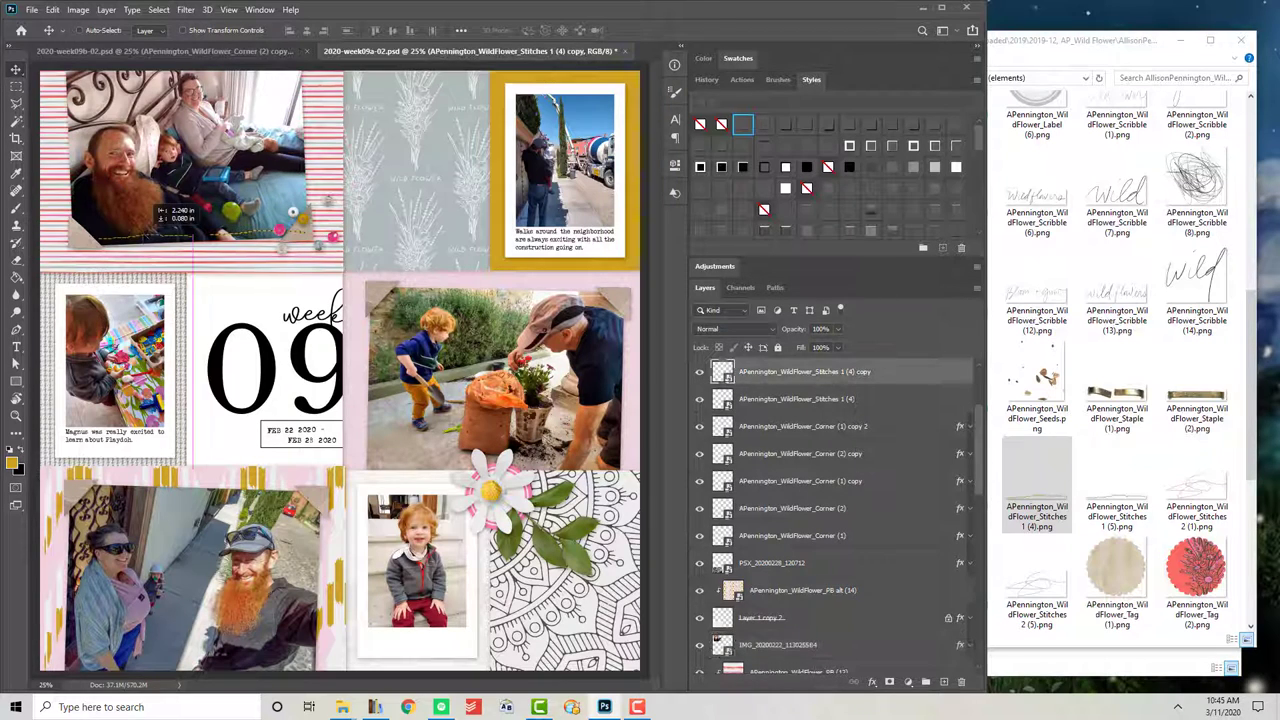
pyautogui.moveTo(424, 294); pyautogui.dragTo(186, 212)
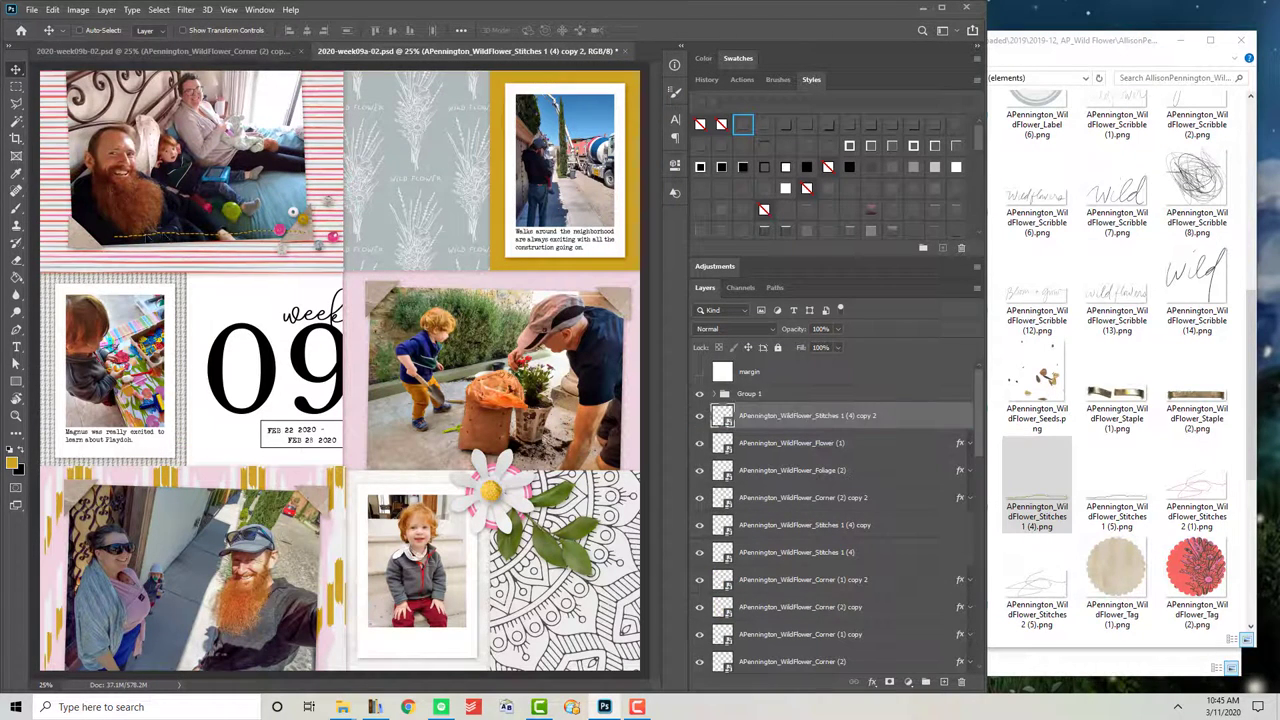
# Step: Add the Staple (1).png element to the page
pyautogui.click(1127, 380)
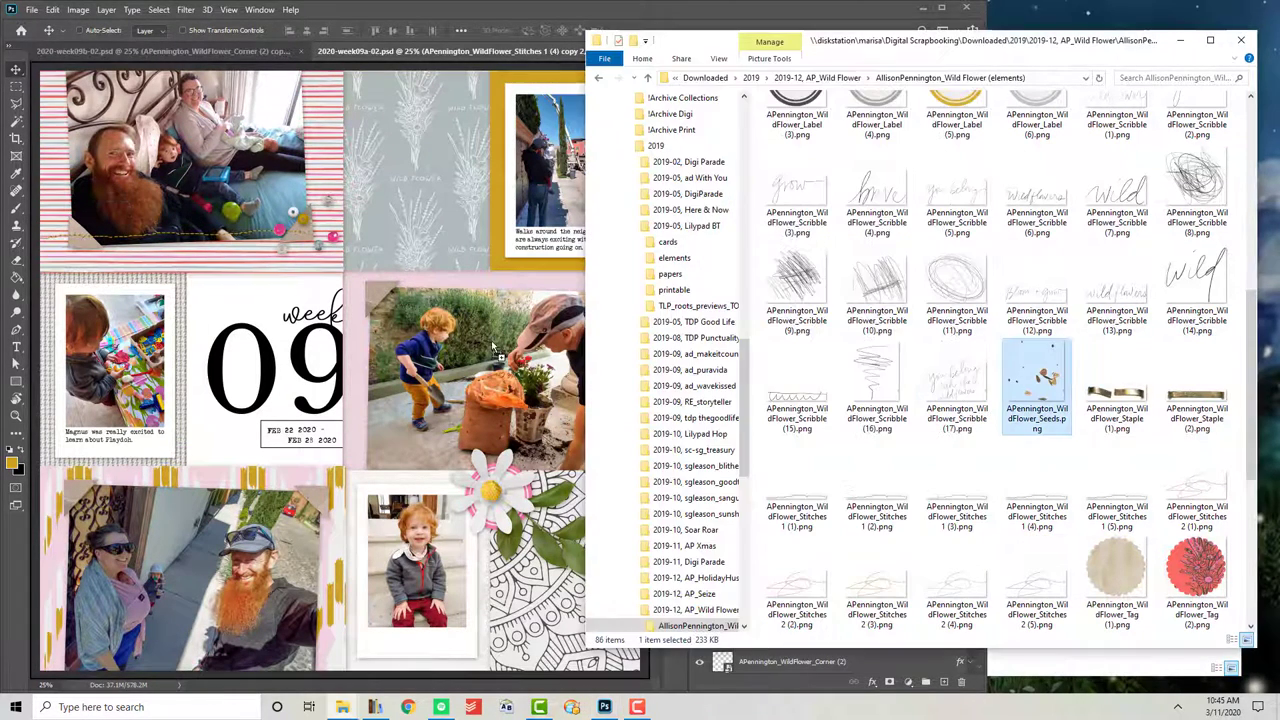
pyautogui.moveTo(1127, 380); pyautogui.dragTo(487, 340)
pyautogui.click(1127, 380)
pyautogui.scroll(-3, 1127, 380)
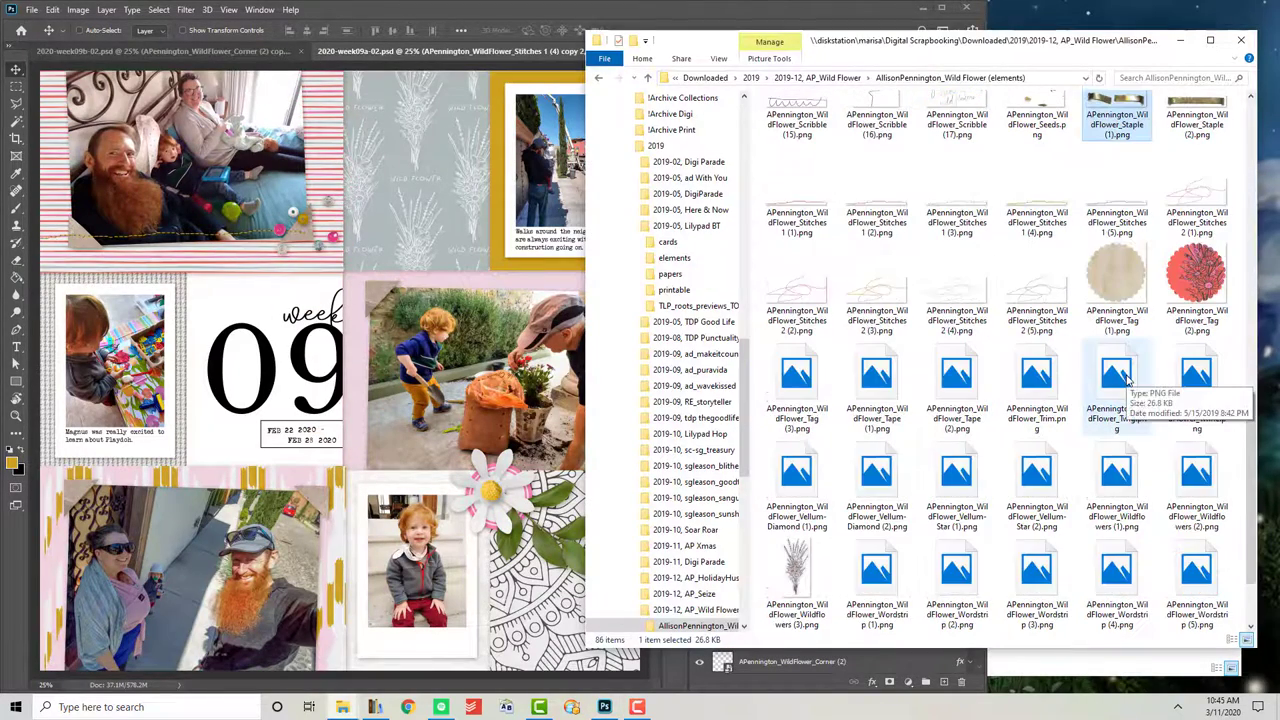
pyautogui.click(560, 600)
# Step: Add Stitches 2 (5).png and the pennant Trim.png beside the yellow-framed photo
pyautogui.click(1197, 485)
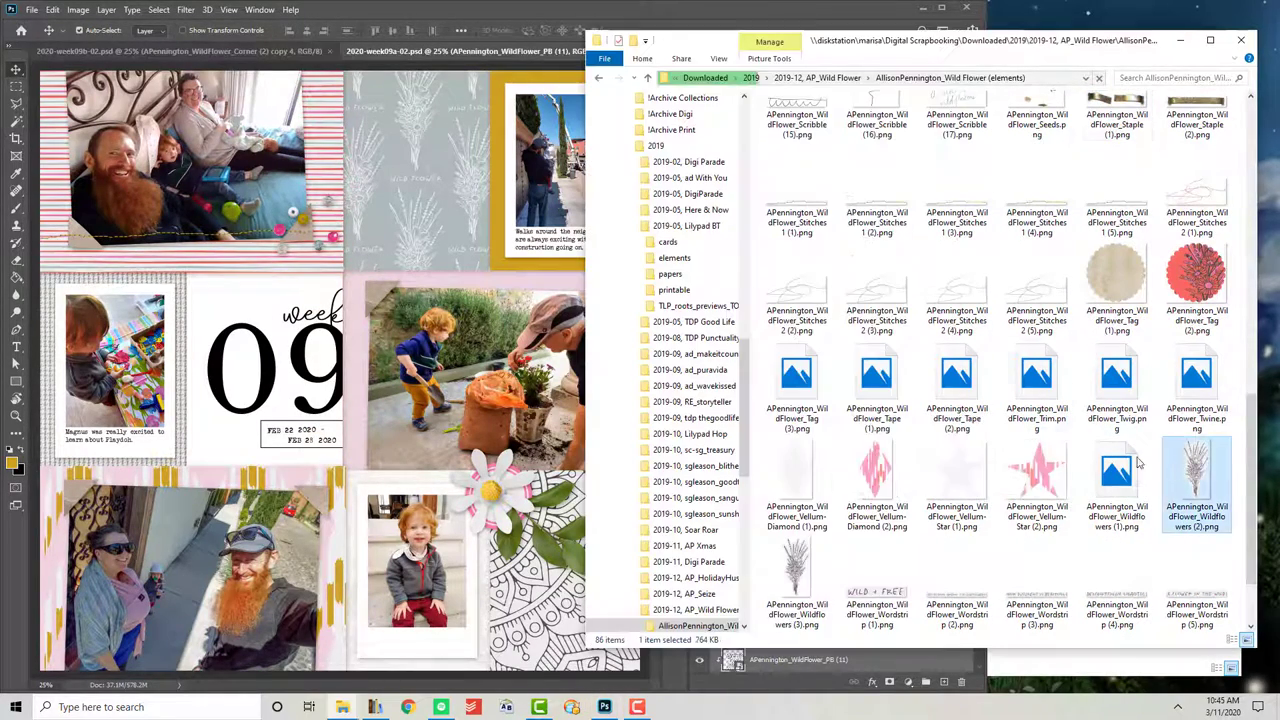
pyautogui.moveTo(1037, 289)
pyautogui.mouseDown()
pyautogui.moveTo(535, 572)
pyautogui.moveTo(425, 378)
pyautogui.mouseUp()
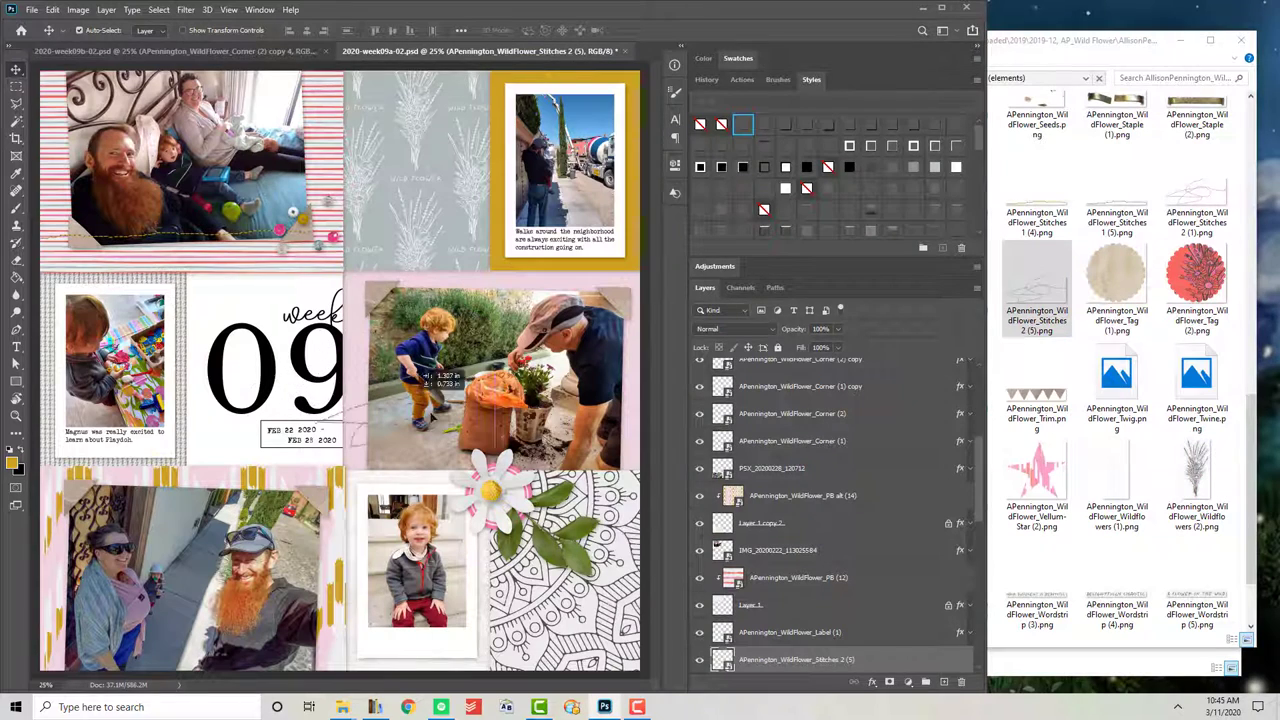
pyautogui.click(1121, 510)
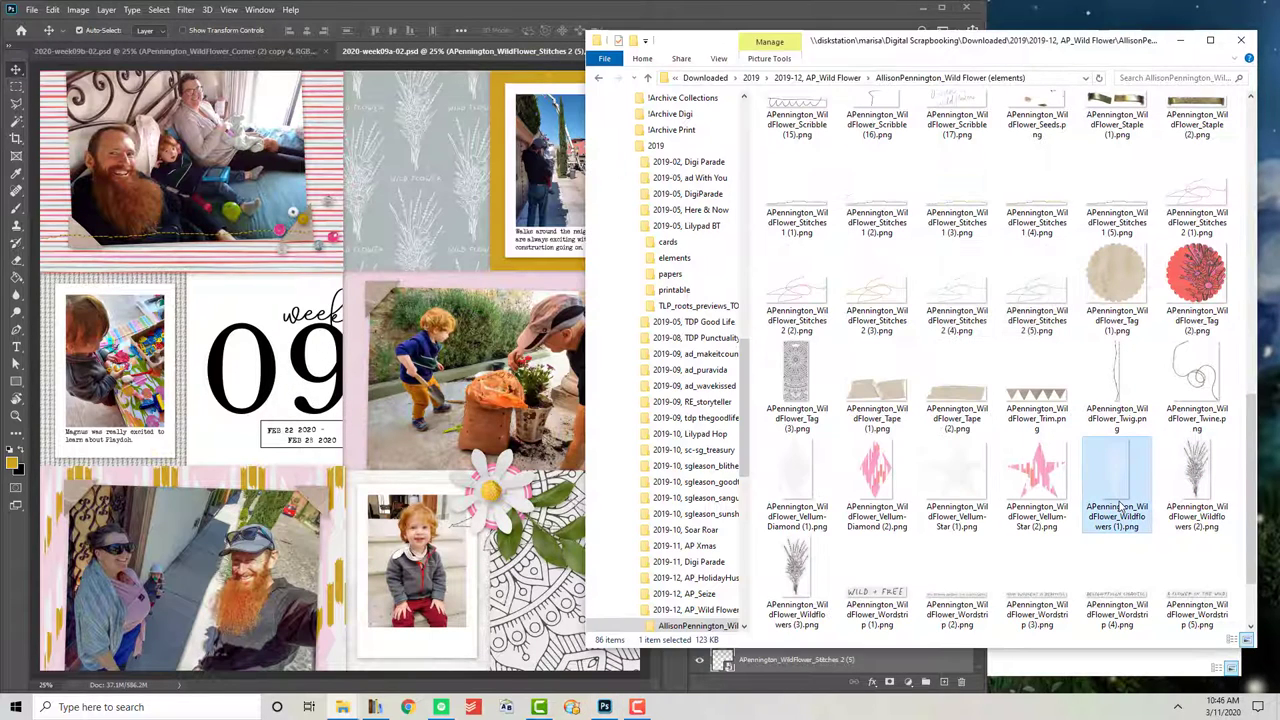
pyautogui.moveTo(1037, 390)
pyautogui.mouseDown()
pyautogui.moveTo(339, 371)
pyautogui.moveTo(560, 175)
pyautogui.mouseUp()
pyautogui.press('Return')
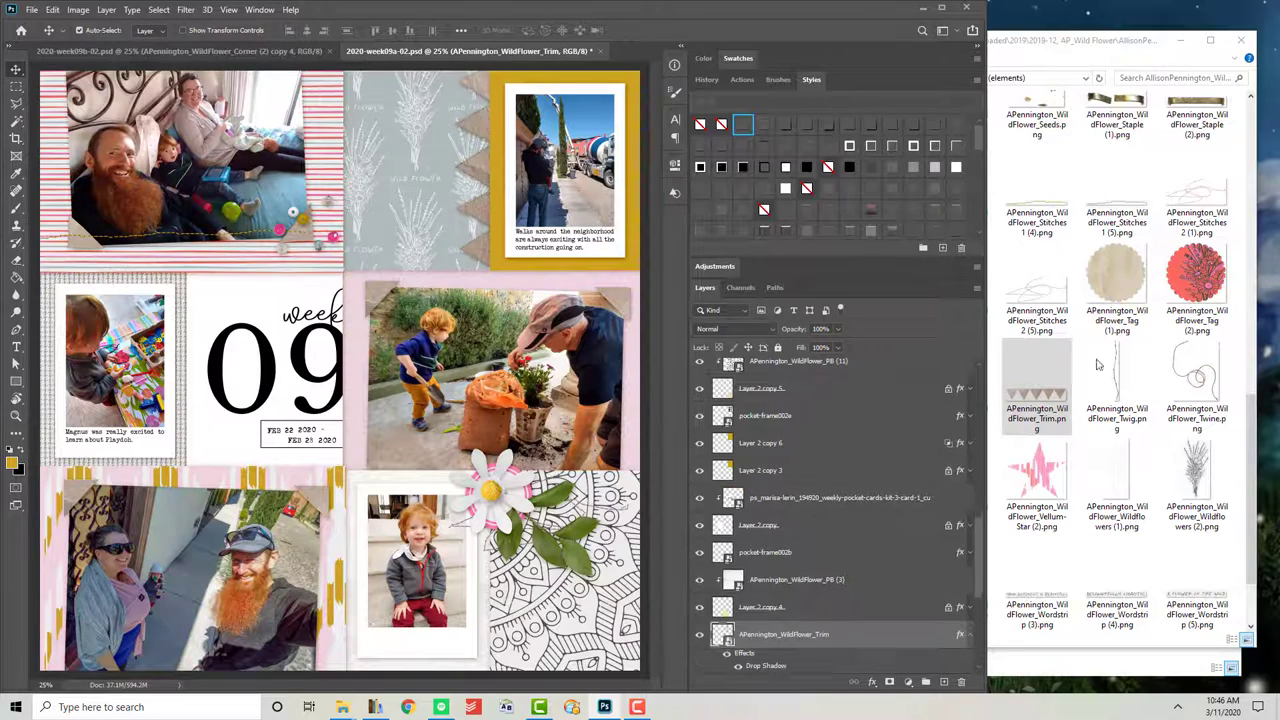
# Step: Preview the word strip images from the kit's element files
pyautogui.click(1117, 385)
pyautogui.scroll(-1, 1100, 400)
pyautogui.doubleClick(956, 510)
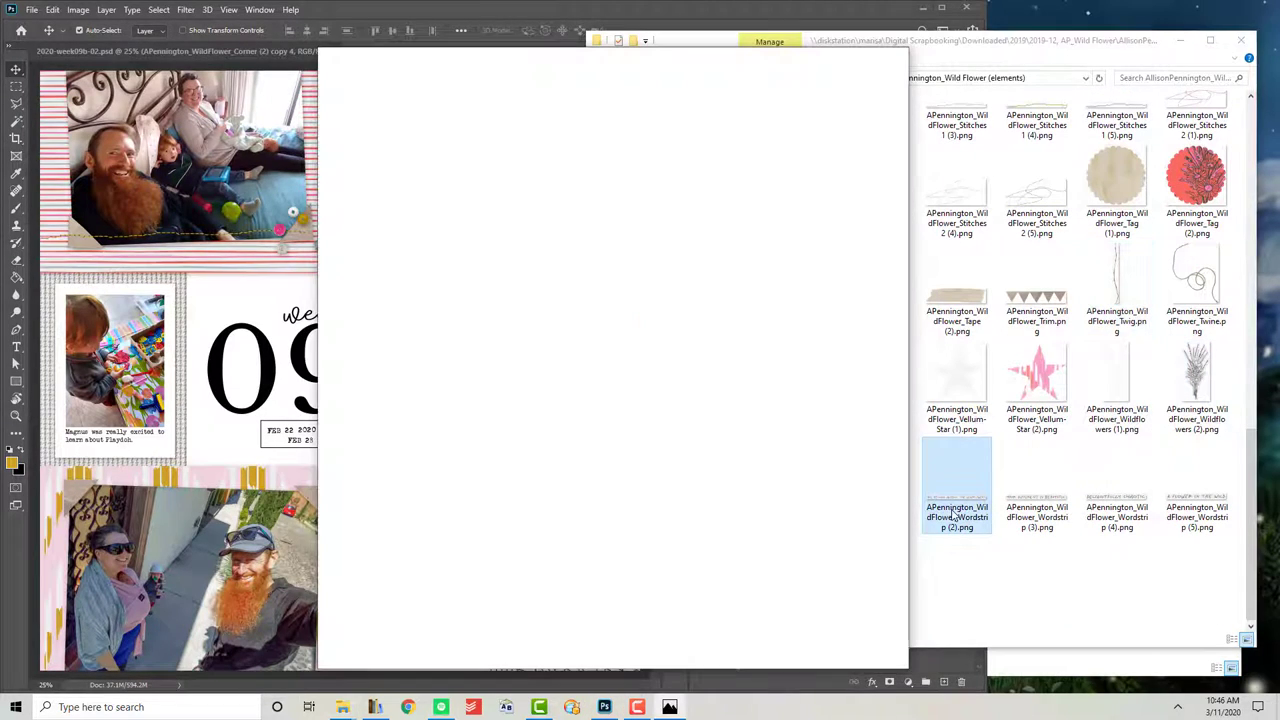
# Step: Place and size the DELIGHTFULLY CHAOTIC word strip beneath the top-left photo
pyautogui.press('Right')
pyautogui.press('Right')
pyautogui.press('Right')
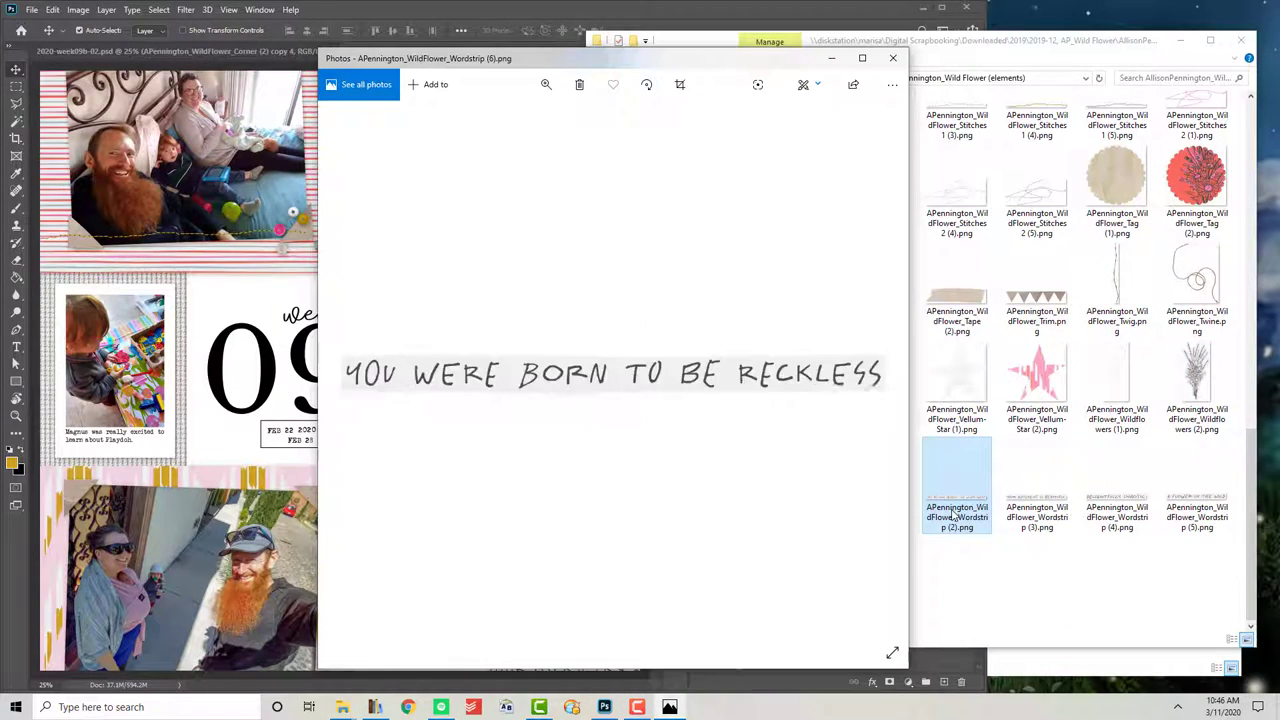
pyautogui.press('Right')
pyautogui.click(893, 57)
pyautogui.moveTo(1117, 510); pyautogui.dragTo(330, 230)
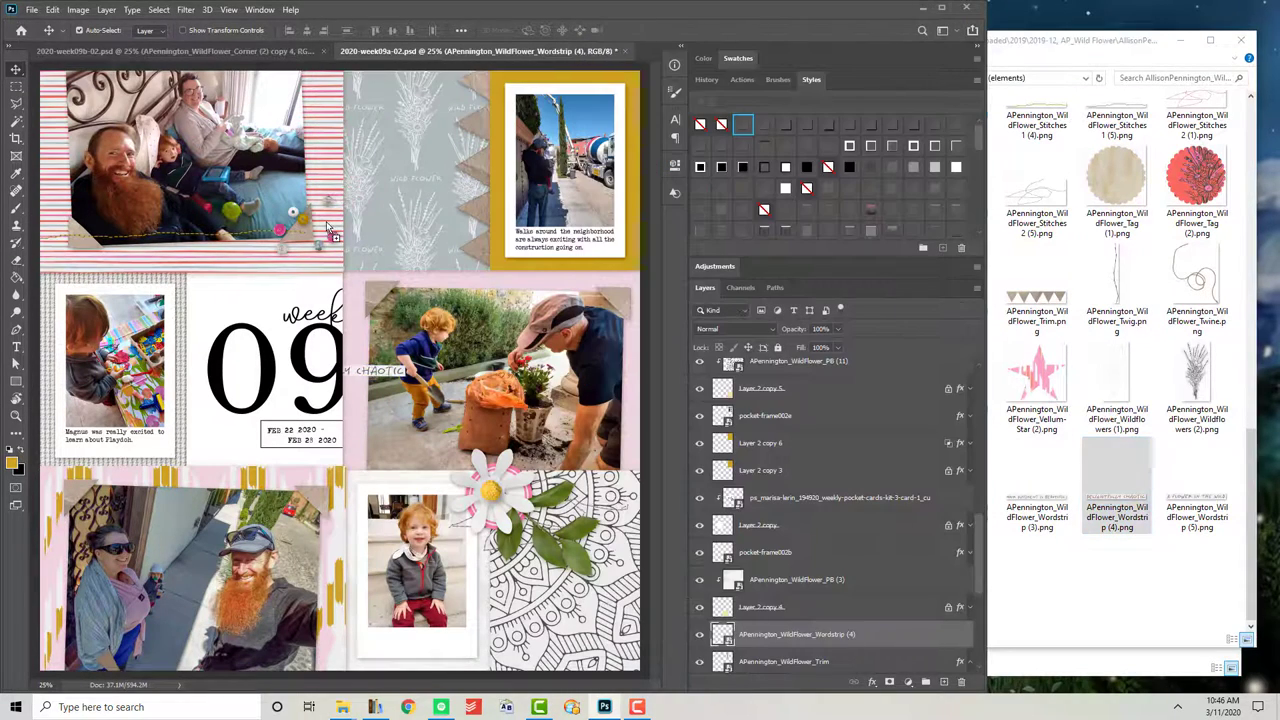
pyautogui.moveTo(884, 637); pyautogui.dragTo(800, 386)
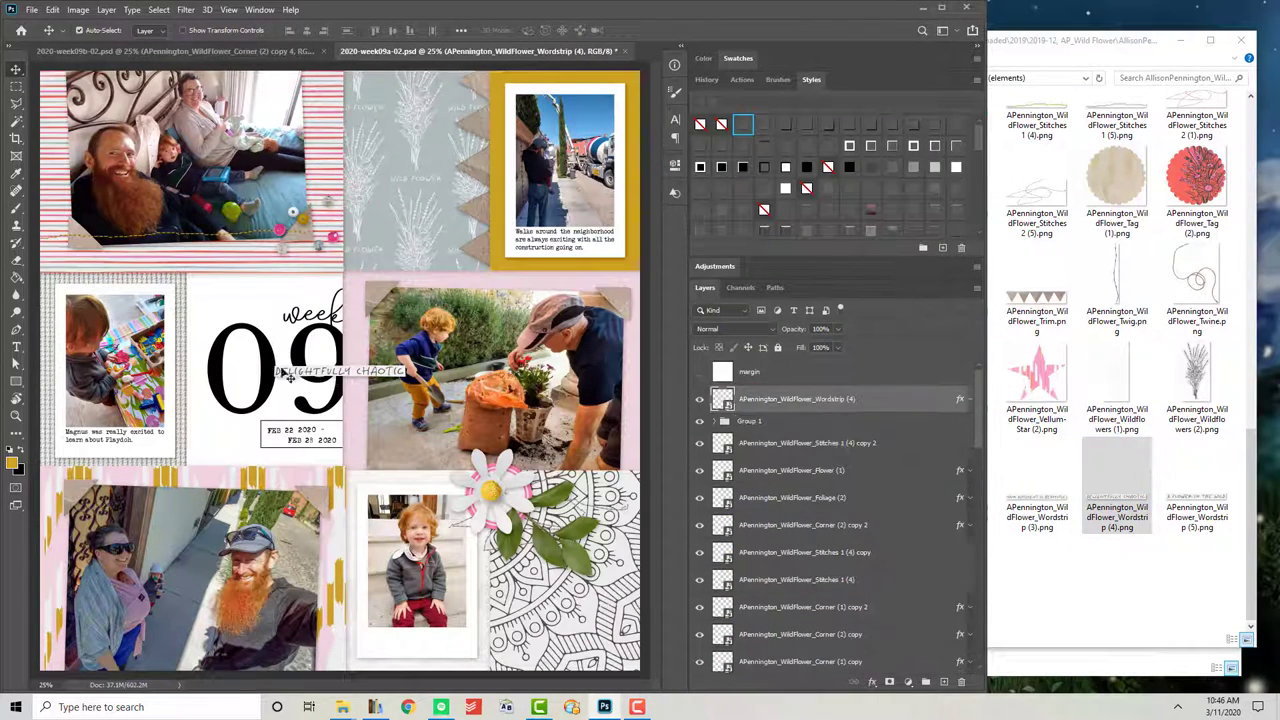
pyautogui.hotkey('ctrl', 't')
pyautogui.press('Return')
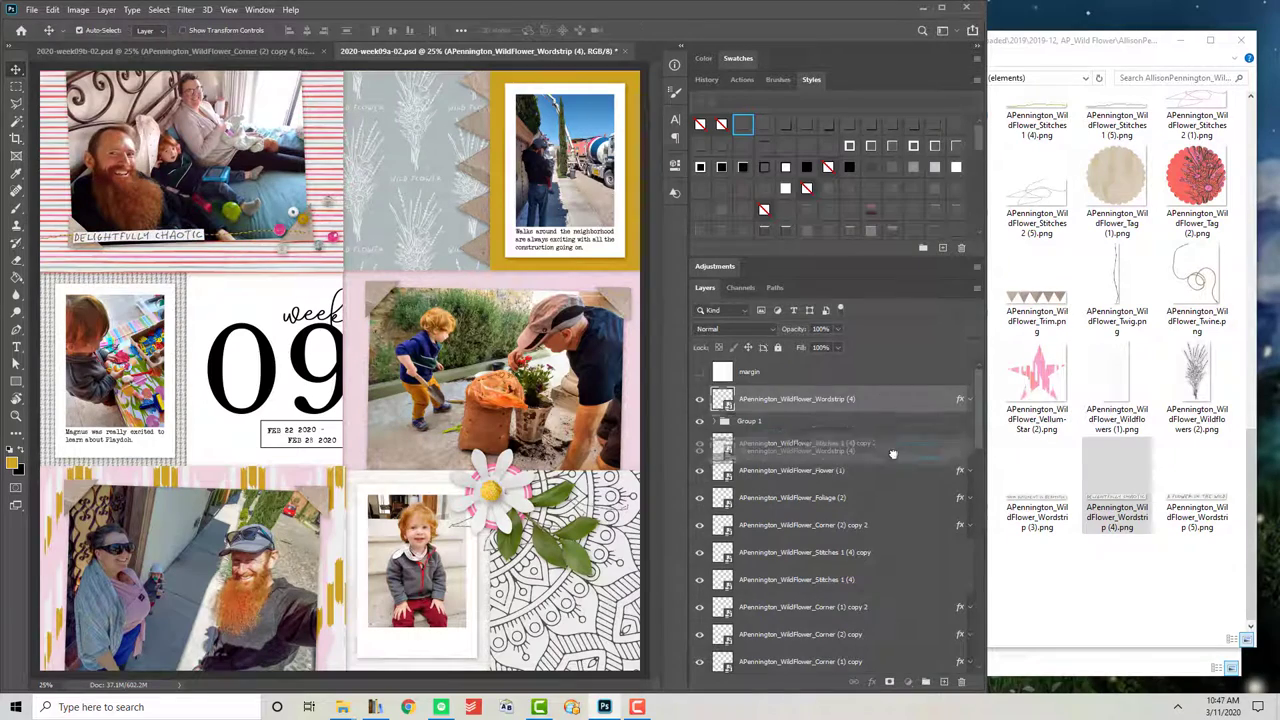
# Step: Move the three stitching layers above the word strip
pyautogui.click(800, 442)
pyautogui.keyDown('ctrl'); pyautogui.click(800, 552); pyautogui.keyUp('ctrl')
pyautogui.keyDown('ctrl'); pyautogui.click(800, 579); pyautogui.keyUp('ctrl')
pyautogui.moveTo(800, 579); pyautogui.dragTo(922, 430)
pyautogui.click(1147, 430)
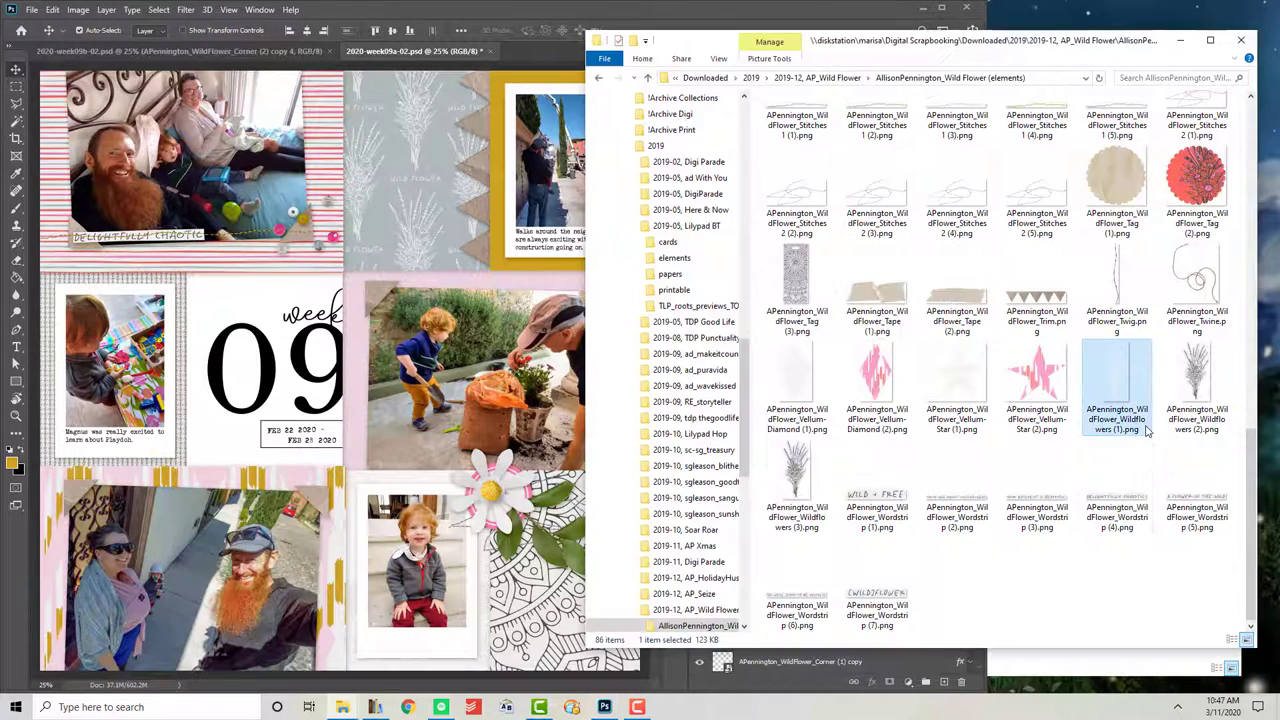
# Step: On the second page, place the twine on the top-right photo, styled and shrunk to about three quarters
pyautogui.click(432, 52)
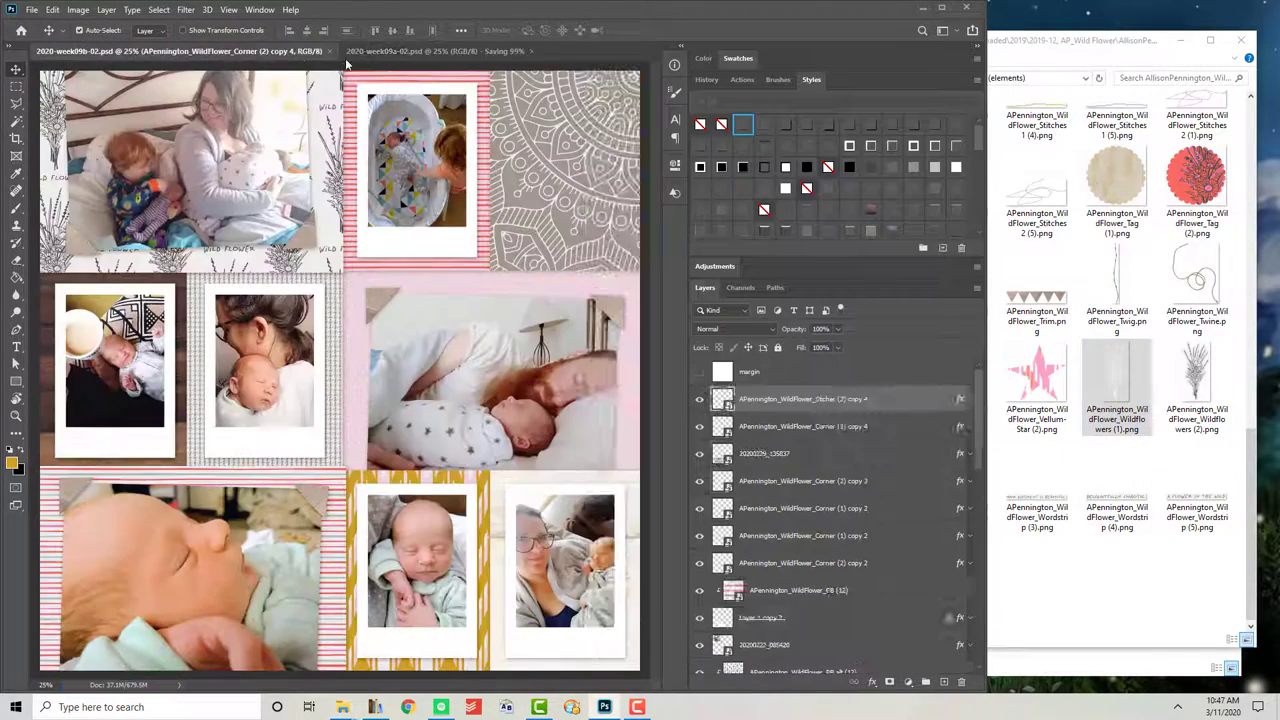
pyautogui.moveTo(1197, 285); pyautogui.dragTo(519, 317)
pyautogui.moveTo(352, 440); pyautogui.dragTo(502, 290)
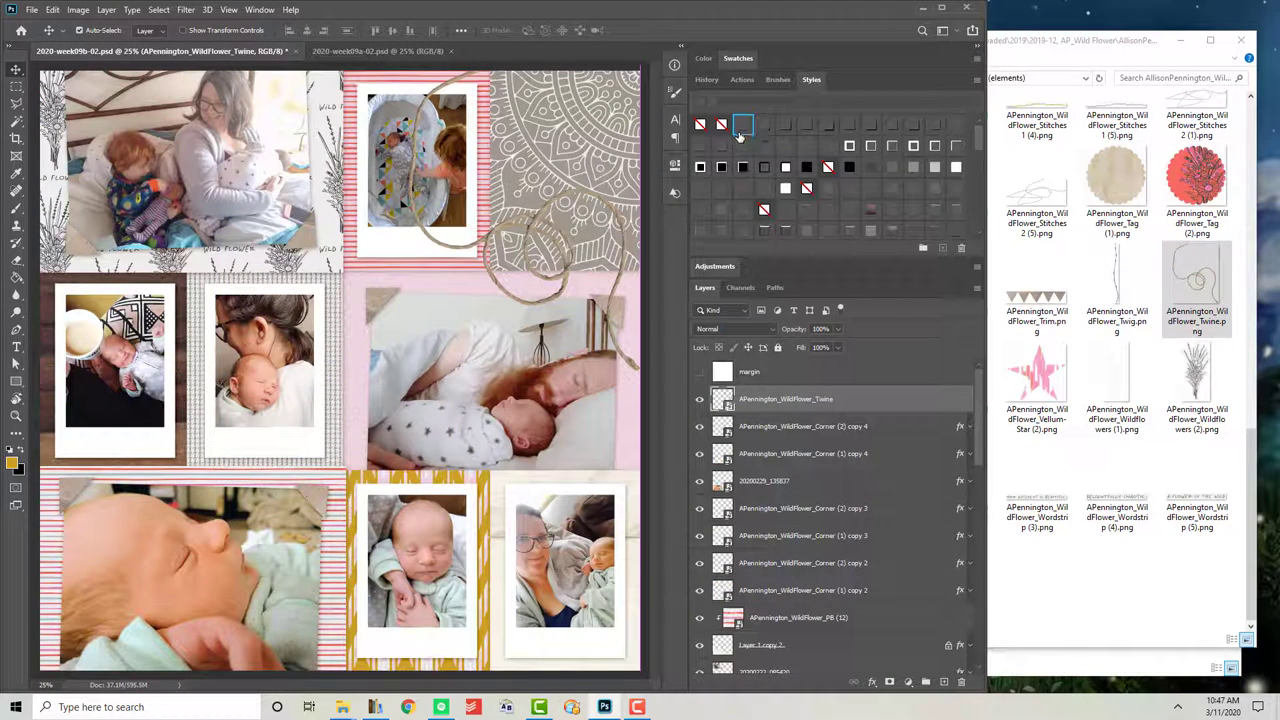
pyautogui.click(741, 127)
pyautogui.hotkey('ctrl', 't')
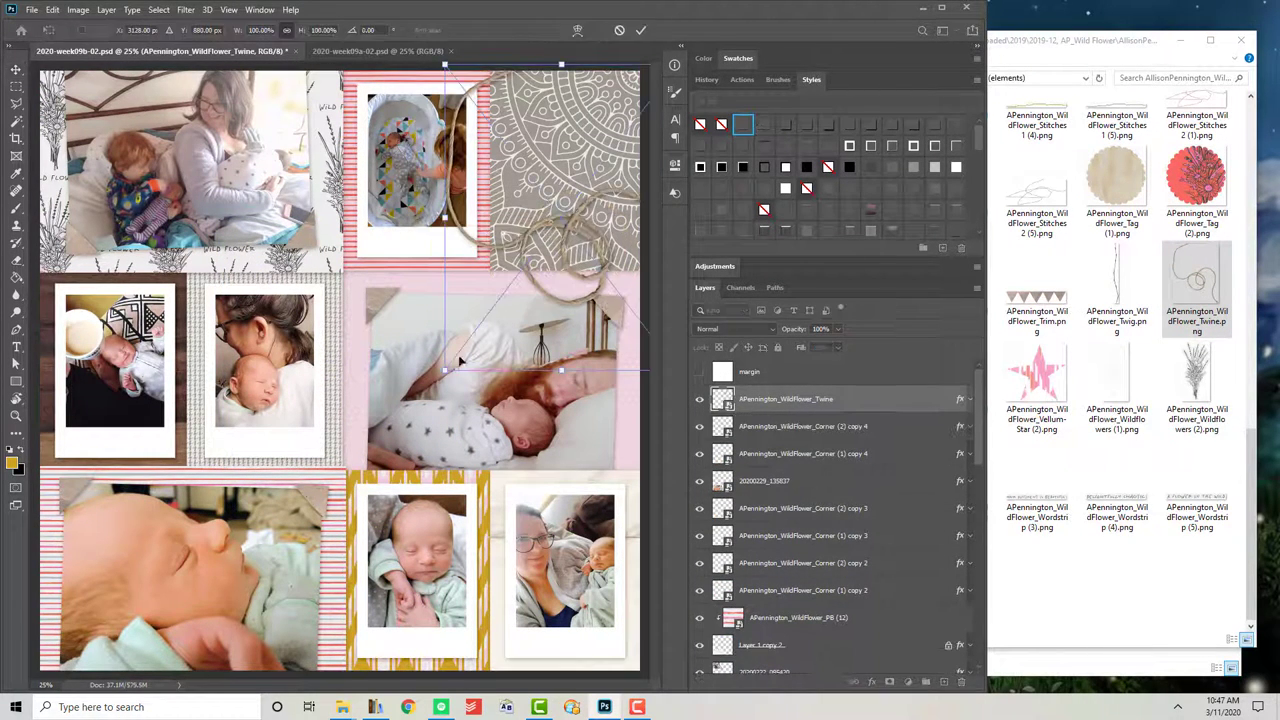
pyautogui.moveTo(444, 372)
pyautogui.mouseDown()
pyautogui.moveTo(563, 223)
pyautogui.moveTo(543, 189)
pyautogui.mouseUp()
pyautogui.press('Return')
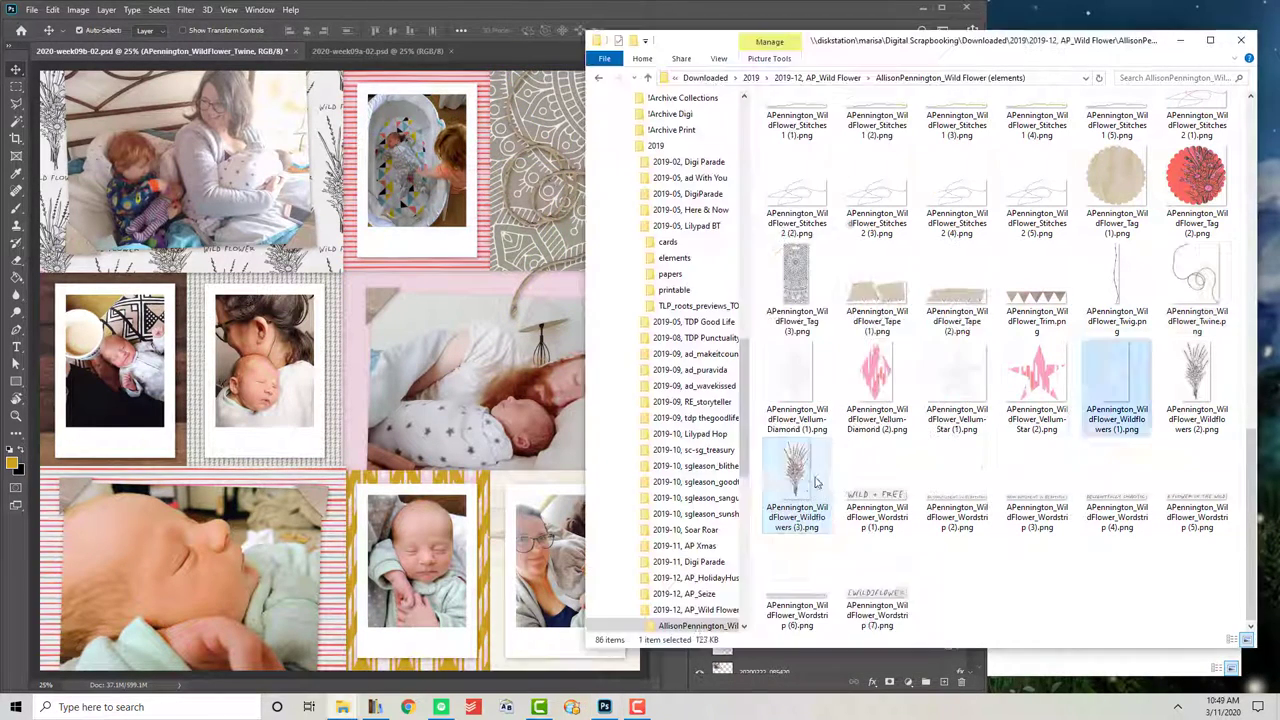
# Step: Place the Wildflowers (3) bouquet into the layout with a drop shadow
pyautogui.moveTo(1196, 380)
pyautogui.mouseDown()
pyautogui.moveTo(340, 370)
pyautogui.moveTo(590, 205)
pyautogui.moveTo(578, 165)
pyautogui.mouseUp()
pyautogui.press('Return')
pyautogui.click(743, 124)
pyautogui.click(1010, 300)
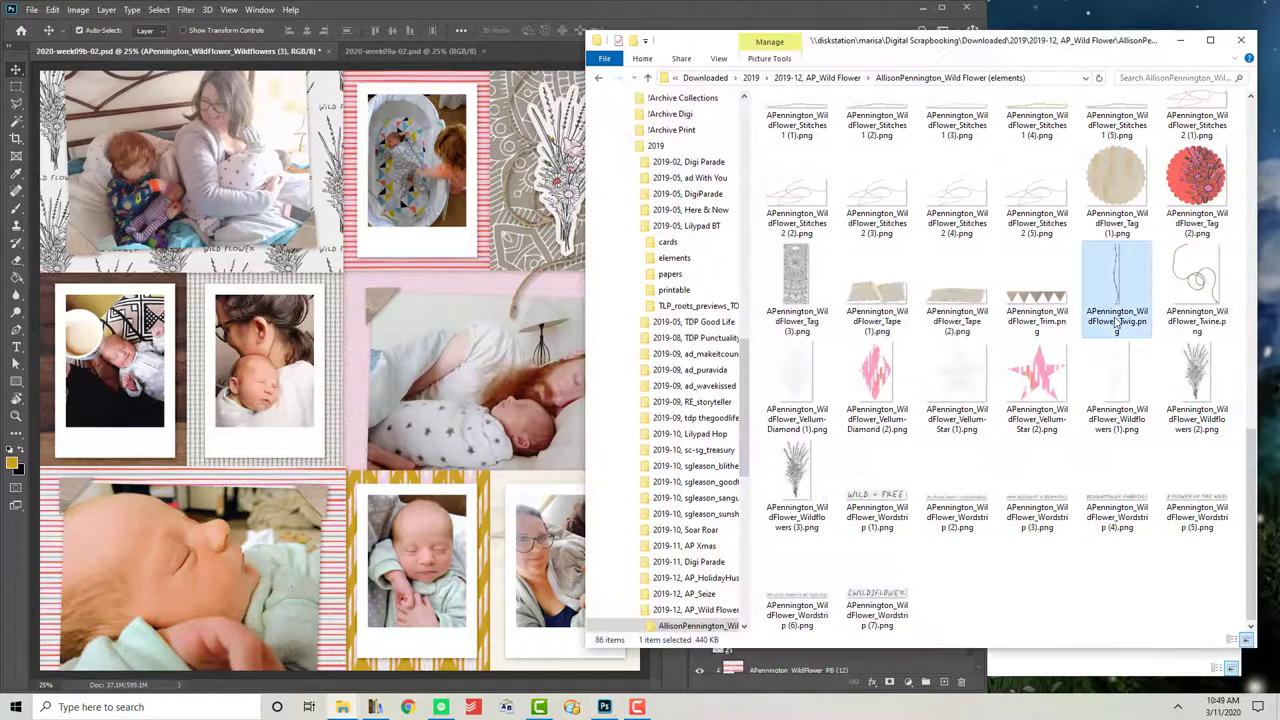
pyautogui.scroll(5, 940, 362)
pyautogui.scroll(3, 940, 362)
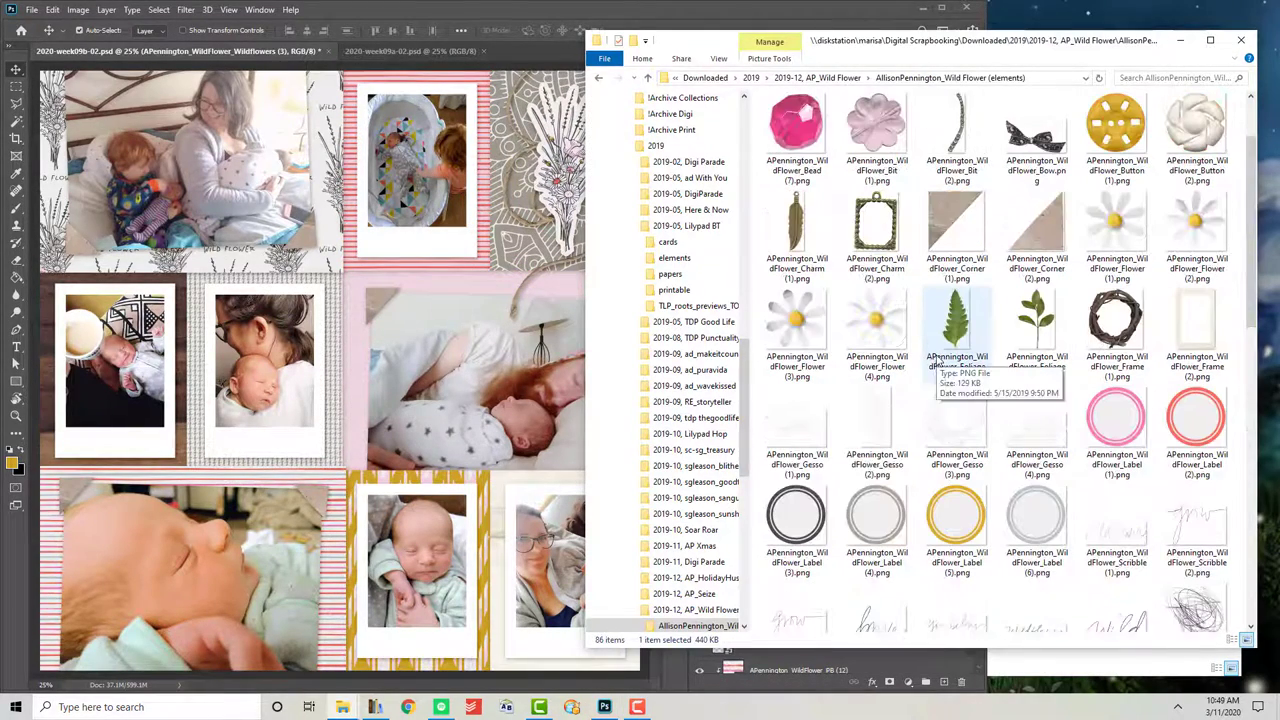
# Step: Place the white daisy (Flower (3)) on the corner of the second lower photo
pyautogui.moveTo(796, 325); pyautogui.dragTo(783, 163)
pyautogui.press('Return')
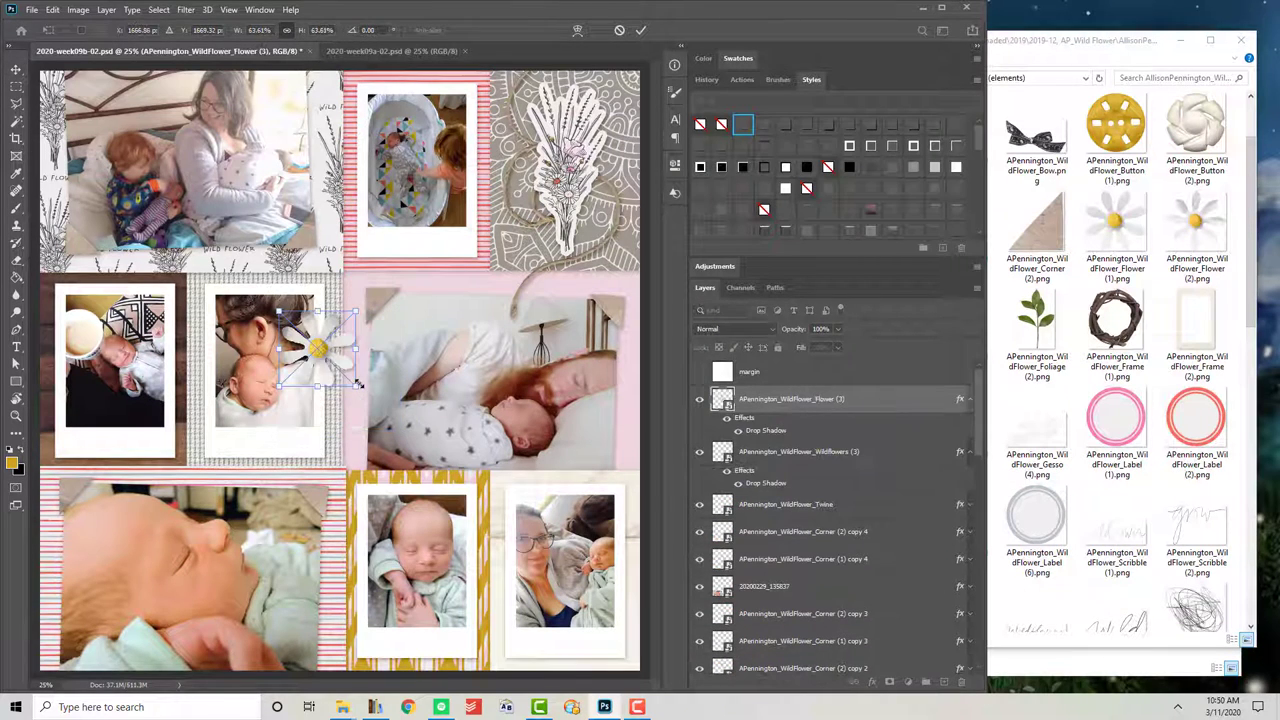
pyautogui.moveTo(365, 390)
pyautogui.mouseDown()
pyautogui.moveTo(345, 490)
pyautogui.moveTo(380, 503)
pyautogui.mouseUp()
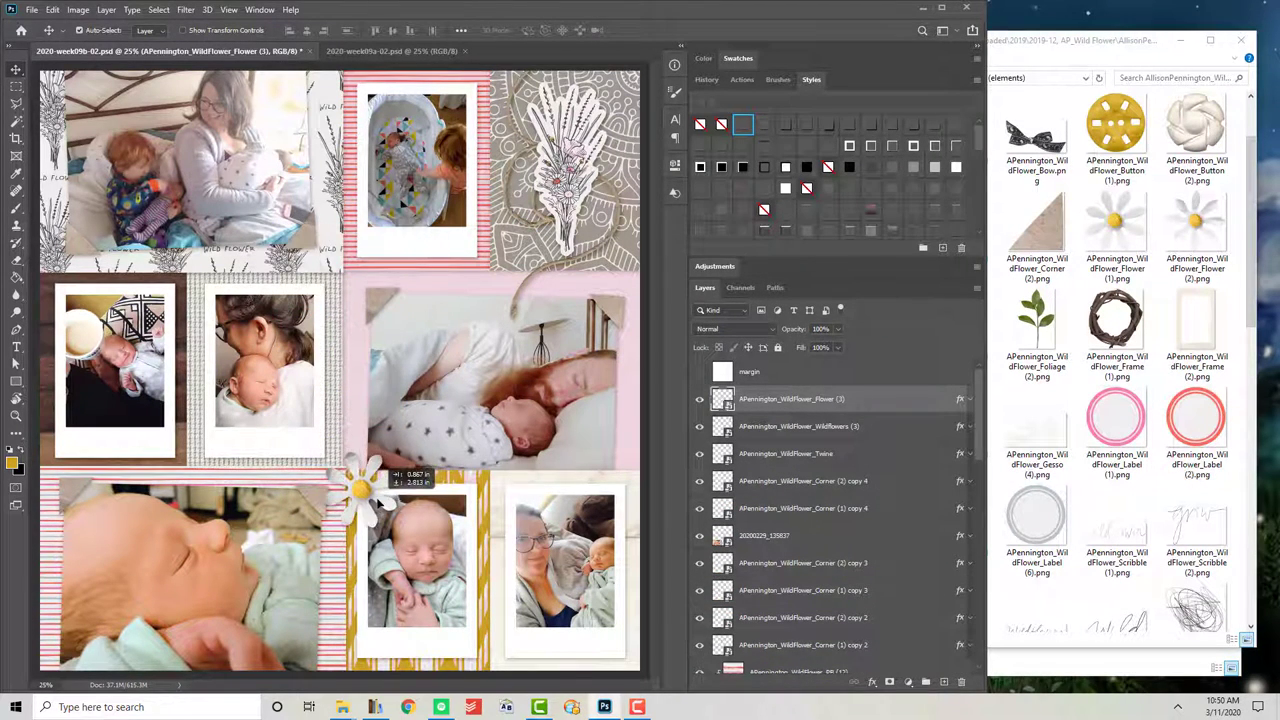
pyautogui.moveTo(374, 500); pyautogui.dragTo(318, 445)
pyautogui.click(1116, 320)
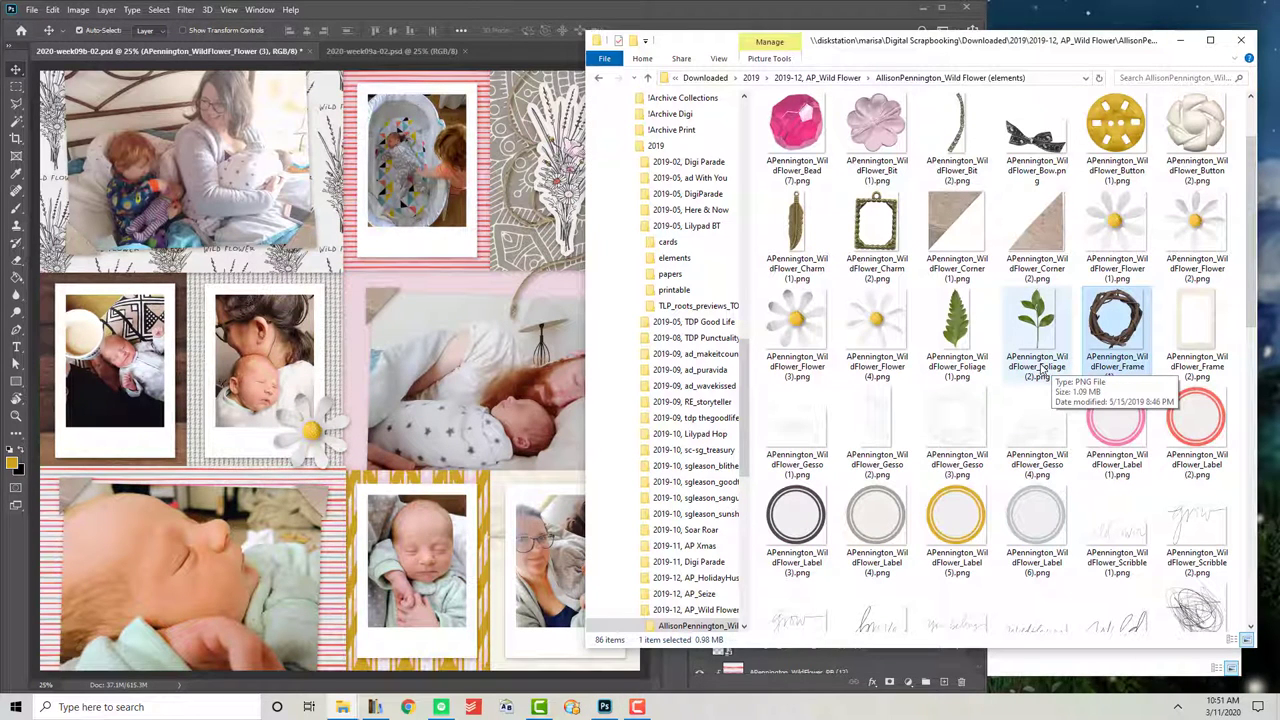
# Step: Add the shadowed black bow at the left photo's bottom-left corner
pyautogui.moveTo(1037, 125); pyautogui.dragTo(297, 345)
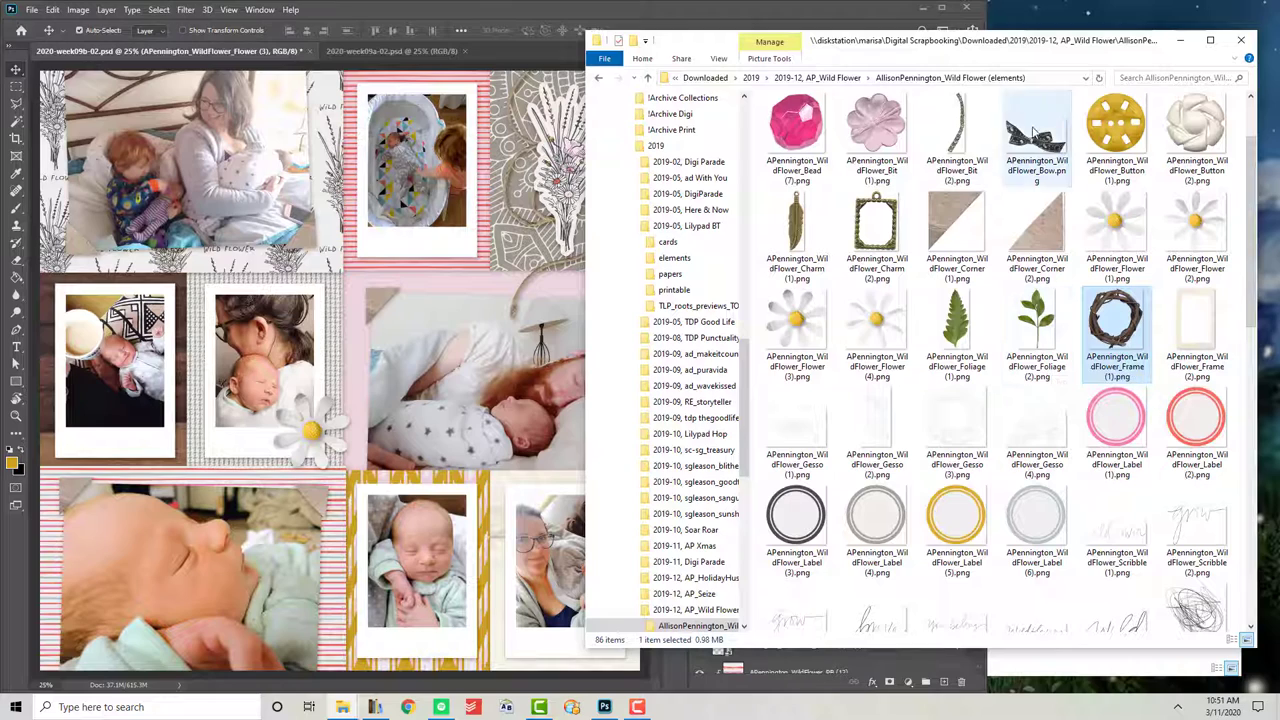
pyautogui.press('Return')
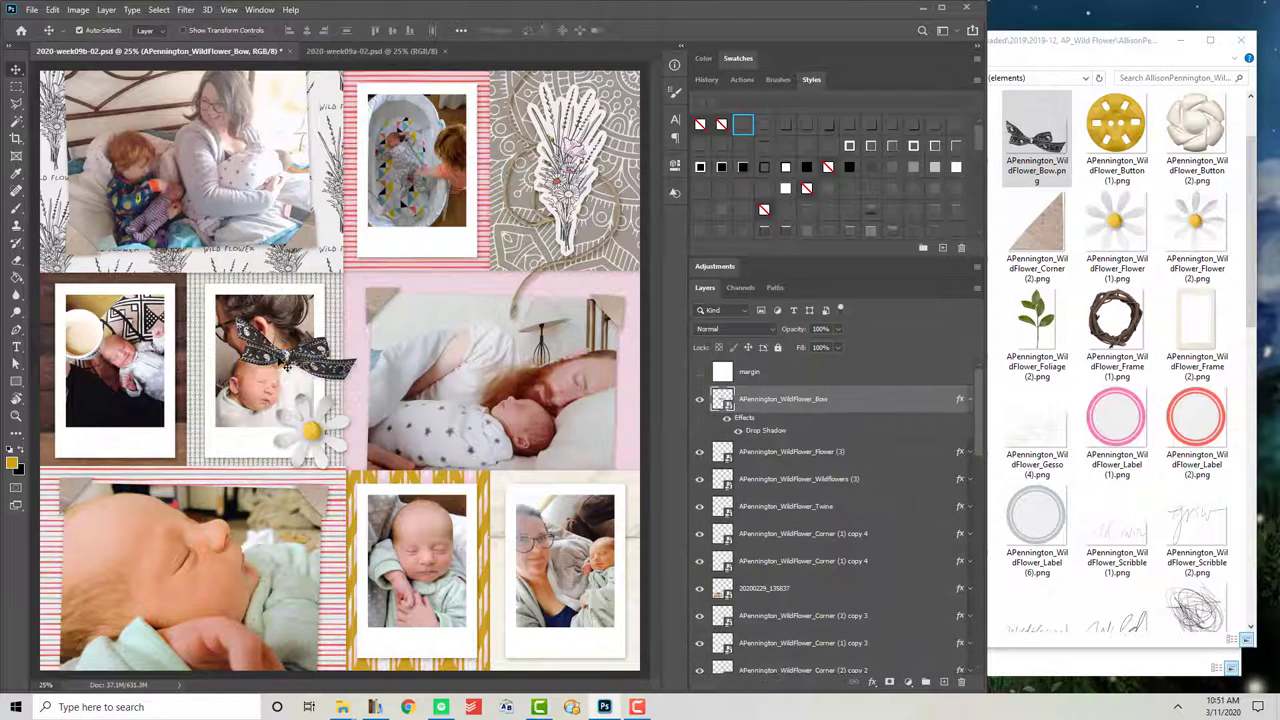
pyautogui.moveTo(300, 350); pyautogui.dragTo(118, 430)
pyautogui.click(1130, 340)
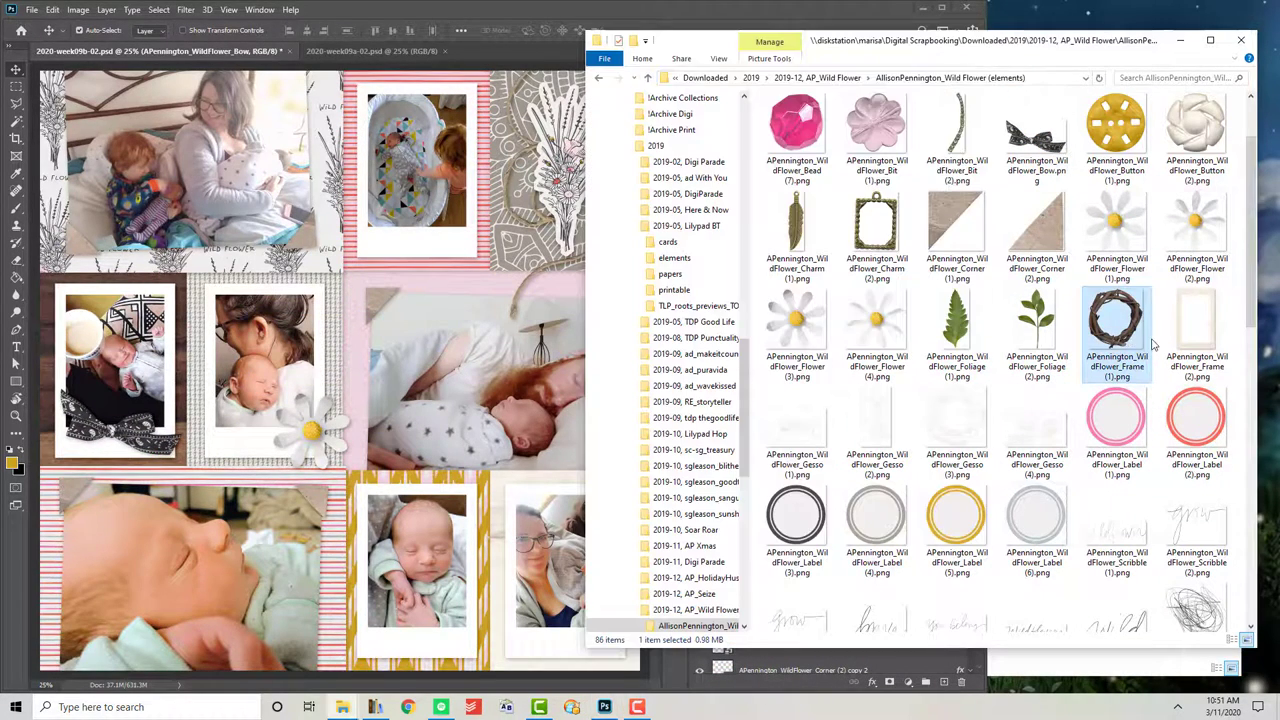
# Step: Place Button (2) on the bottom-right photo and shrink it to a small accent
pyautogui.moveTo(1172, 130); pyautogui.dragTo(340, 372)
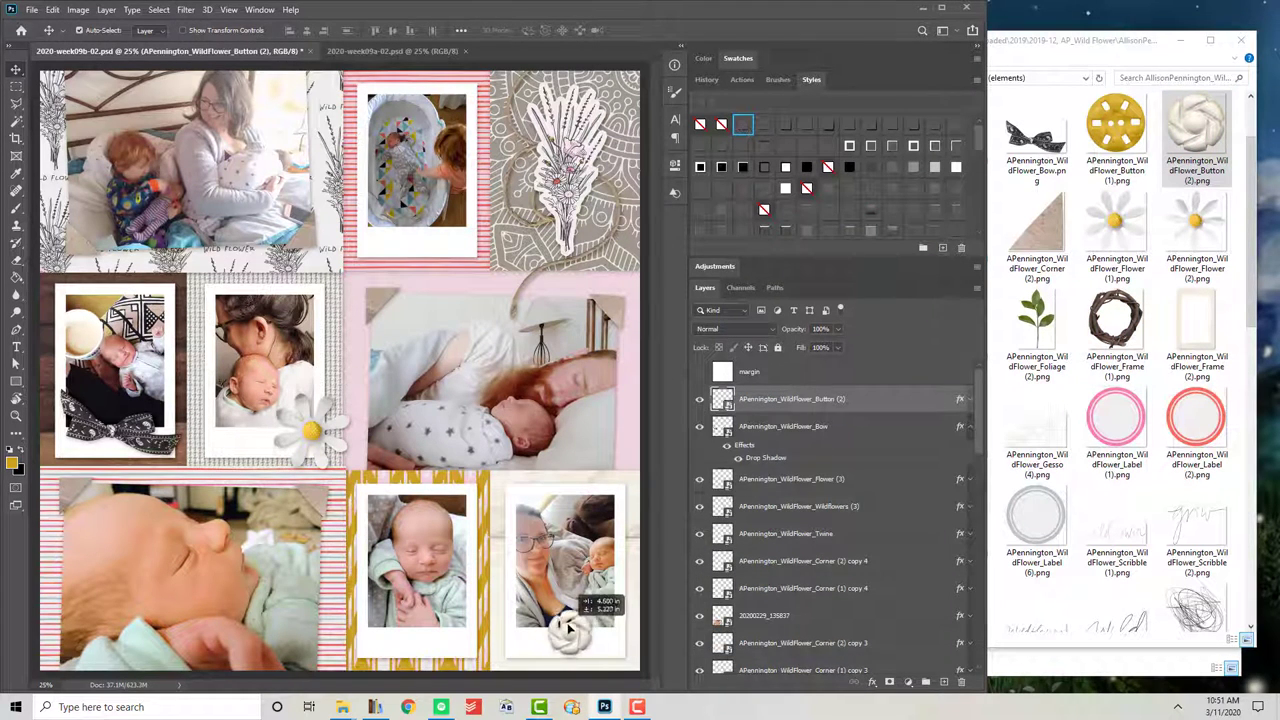
pyautogui.rightClick(567, 627)
pyautogui.click(78, 9)
pyautogui.click(100, 393)
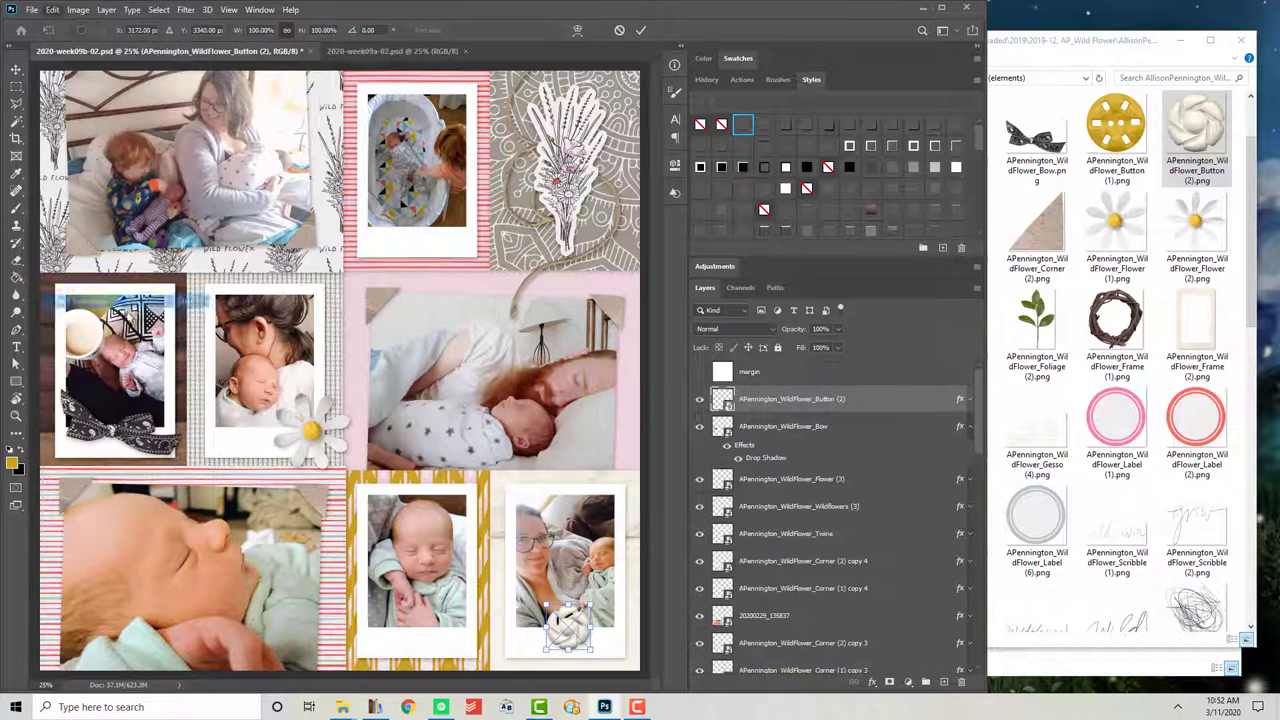
pyautogui.moveTo(553, 641); pyautogui.dragTo(549, 648)
pyautogui.press('Return')
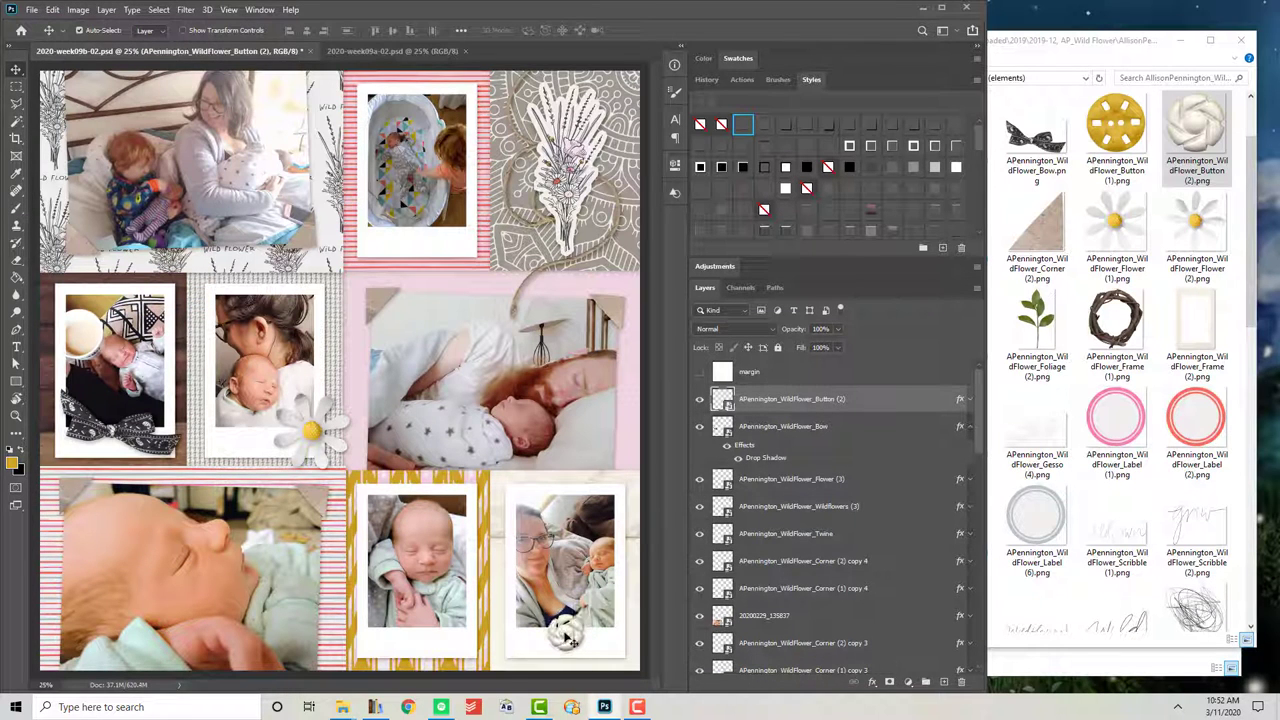
pyautogui.click(555, 314)
pyautogui.click(1117, 320)
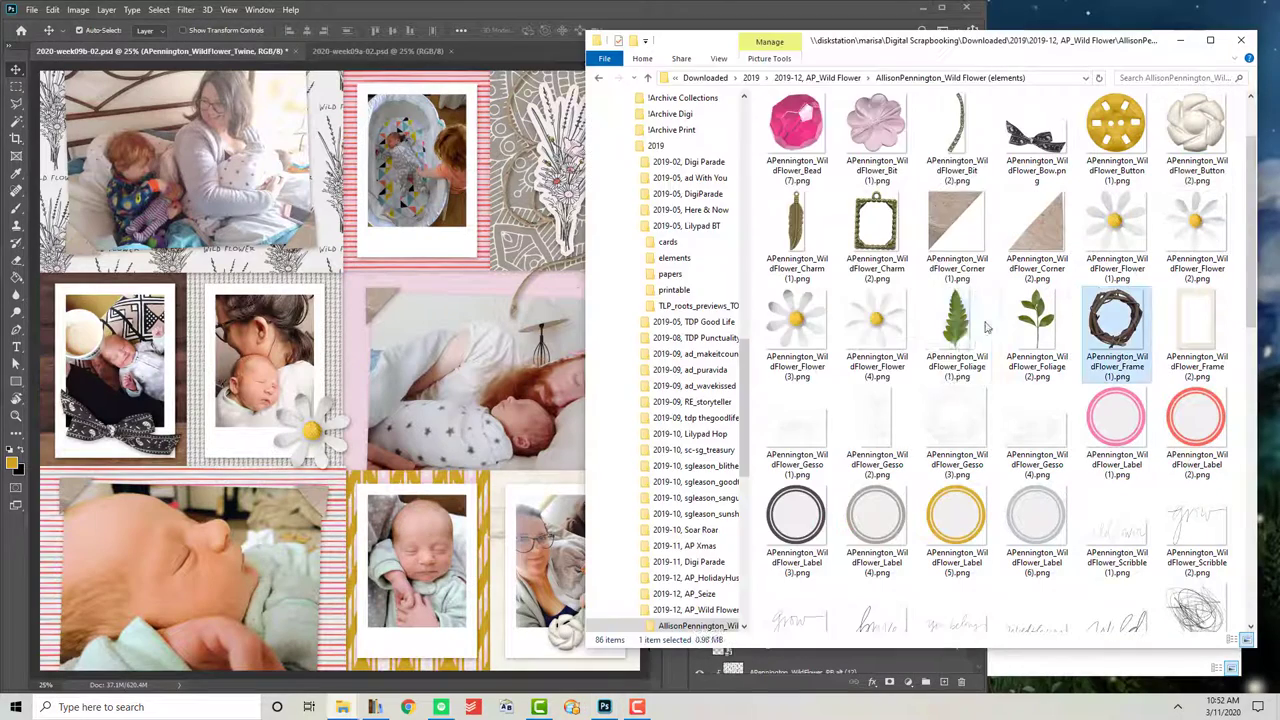
# Step: Place the Foliage (1) green leaf behind the top-right bouquet
pyautogui.moveTo(985, 327)
pyautogui.mouseDown()
pyautogui.moveTo(334, 365)
pyautogui.moveTo(580, 200)
pyautogui.moveTo(570, 230)
pyautogui.mouseUp()
pyautogui.press('Return')
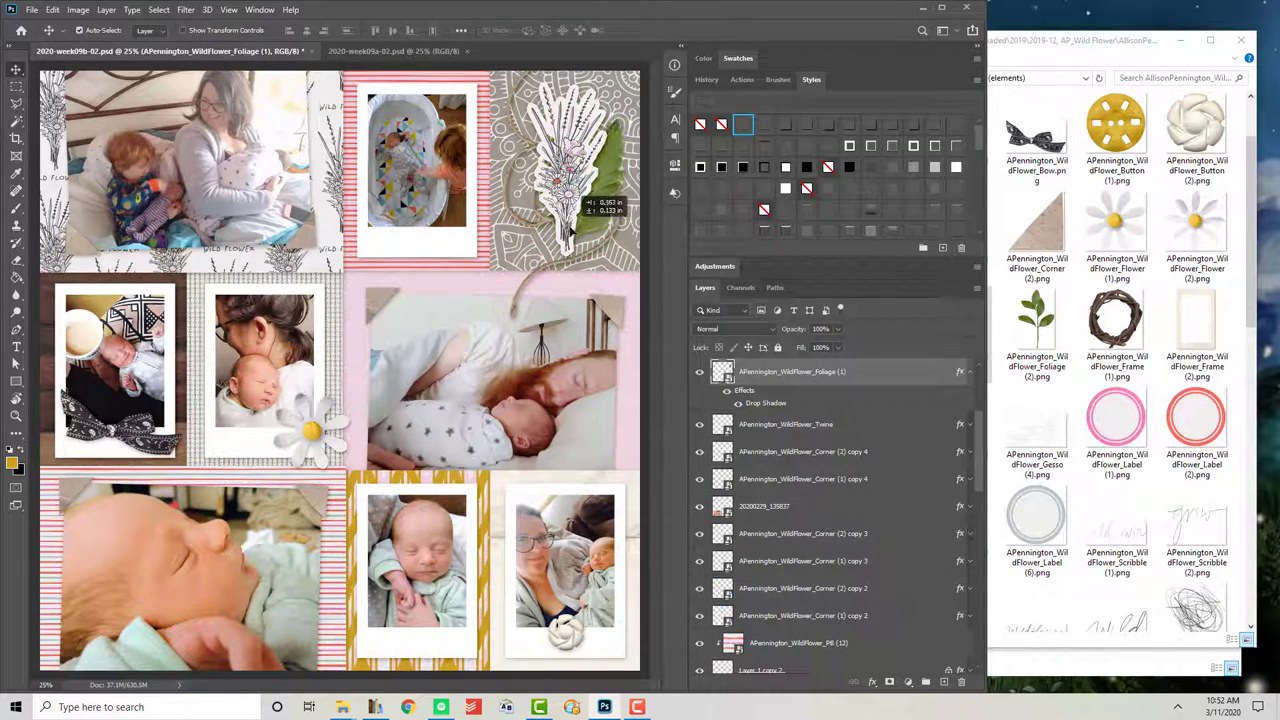
pyautogui.click(969, 371)
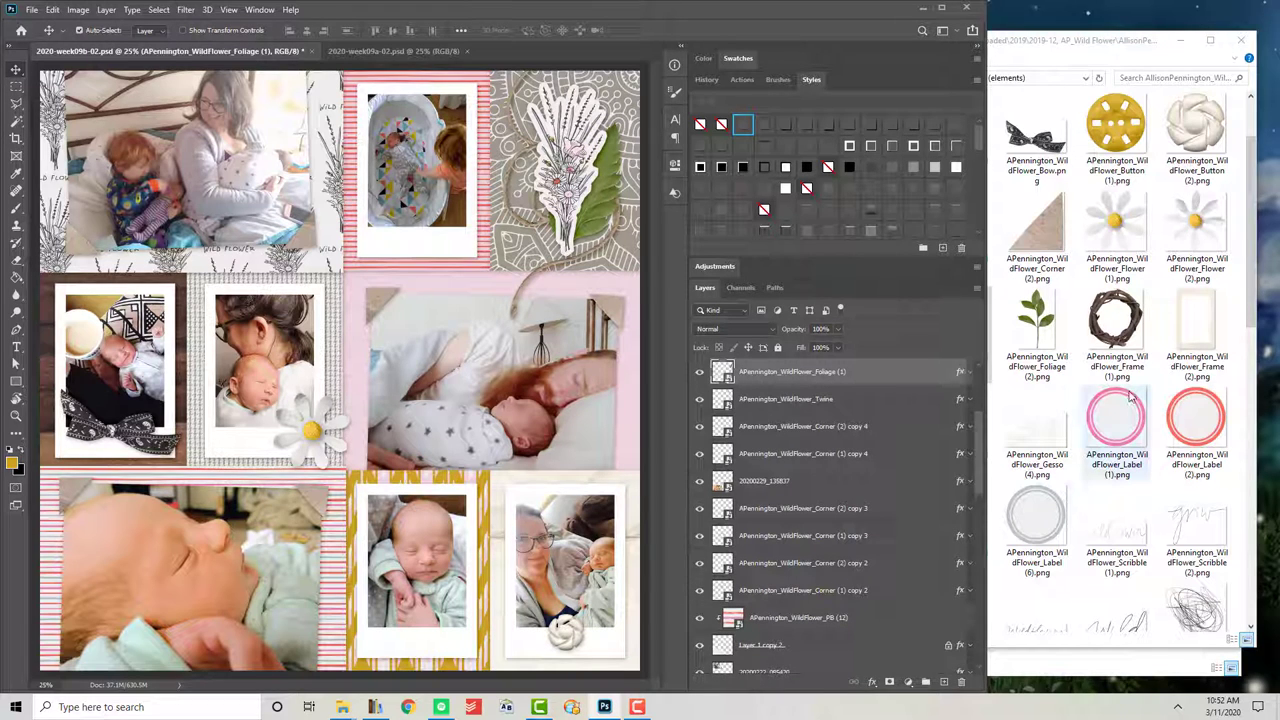
pyautogui.scroll(-3, 1130, 398)
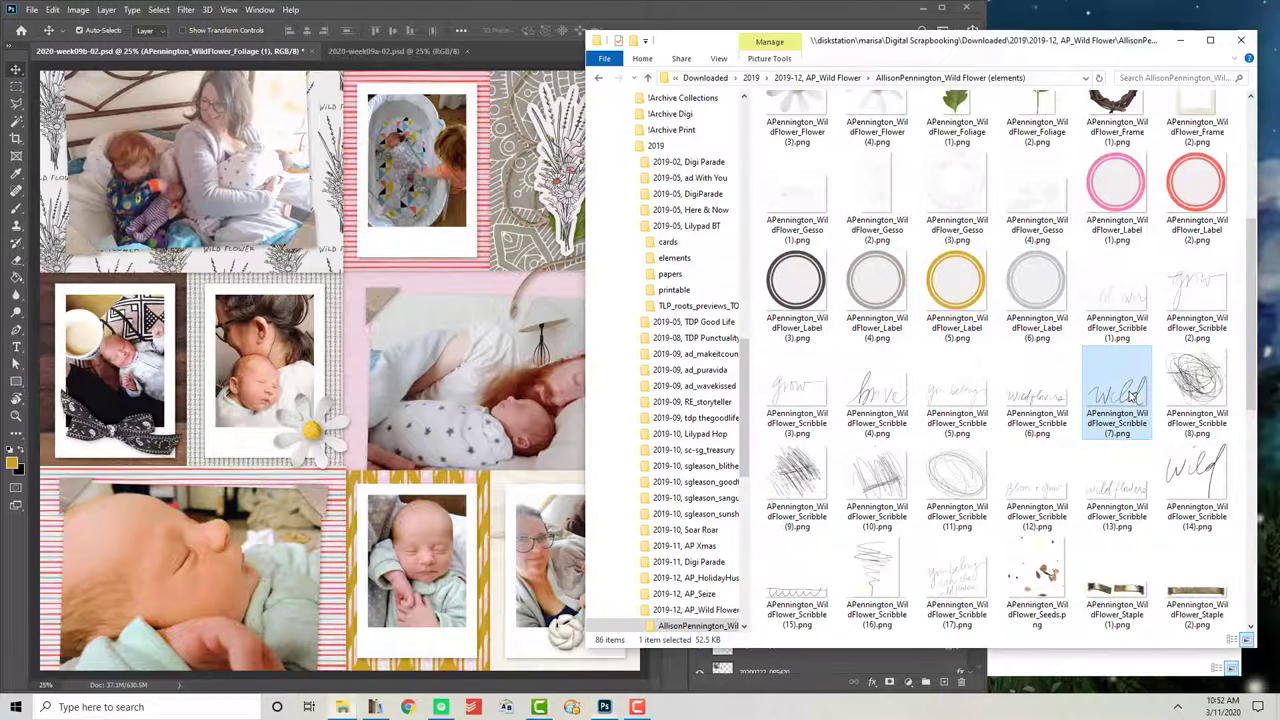
# Step: Add the Scribble (12) 'bloom + grow' script, shrunk, beneath the top-middle photo
pyautogui.moveTo(1037, 490); pyautogui.dragTo(345, 352)
pyautogui.moveTo(343, 416); pyautogui.dragTo(423, 372)
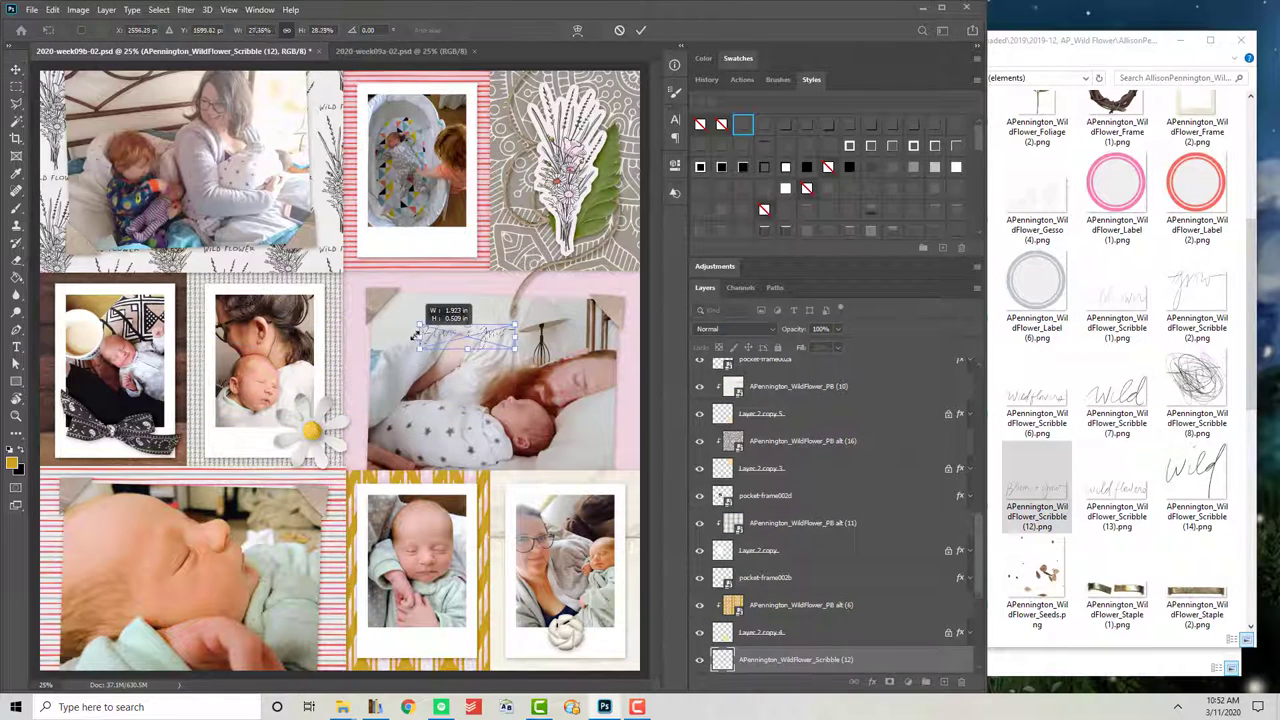
pyautogui.press('Return')
pyautogui.moveTo(502, 342); pyautogui.dragTo(456, 255)
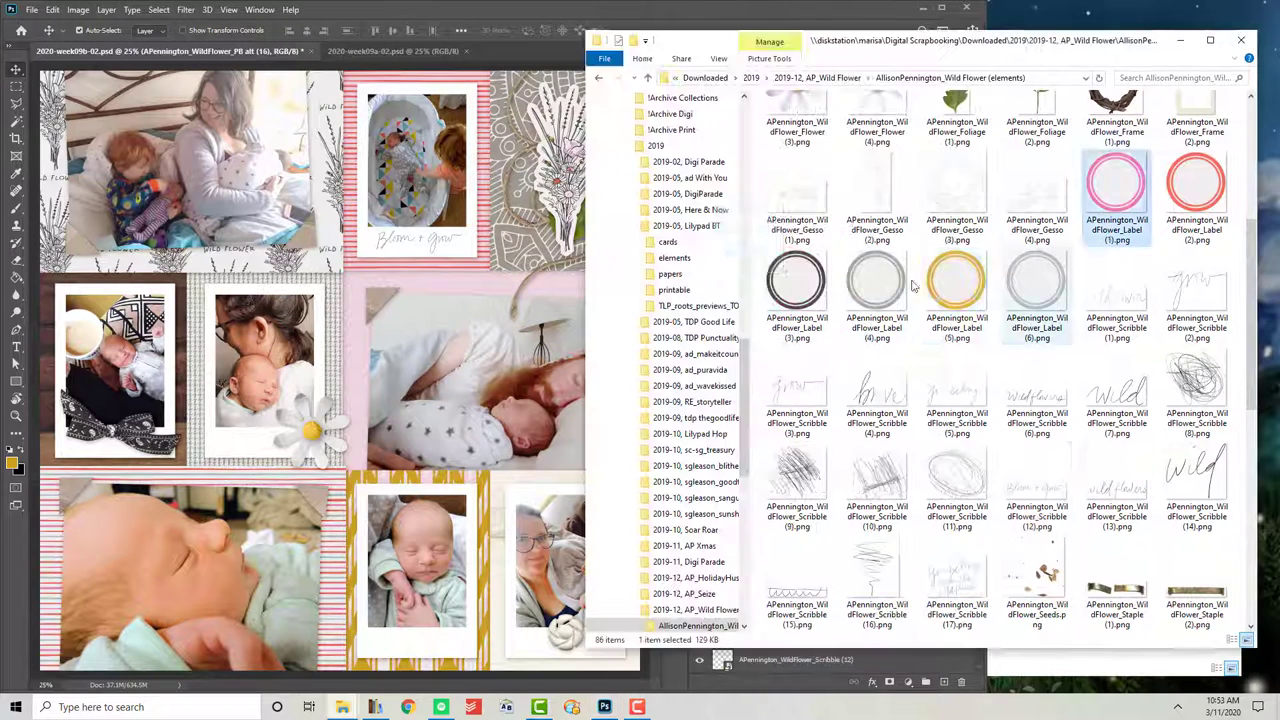
# Step: Give the yellow Label (5) circle a drop shadow and tuck it behind the bouquet
pyautogui.click(740, 128)
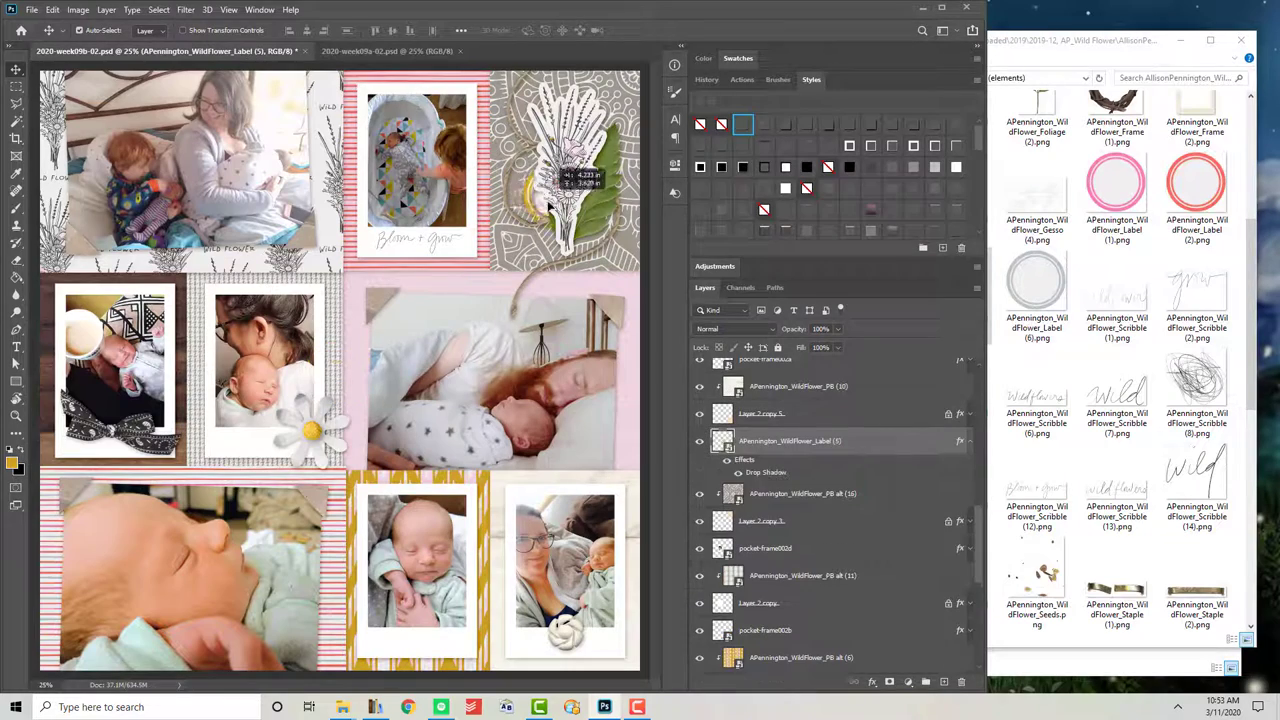
pyautogui.moveTo(575, 190); pyautogui.dragTo(541, 193)
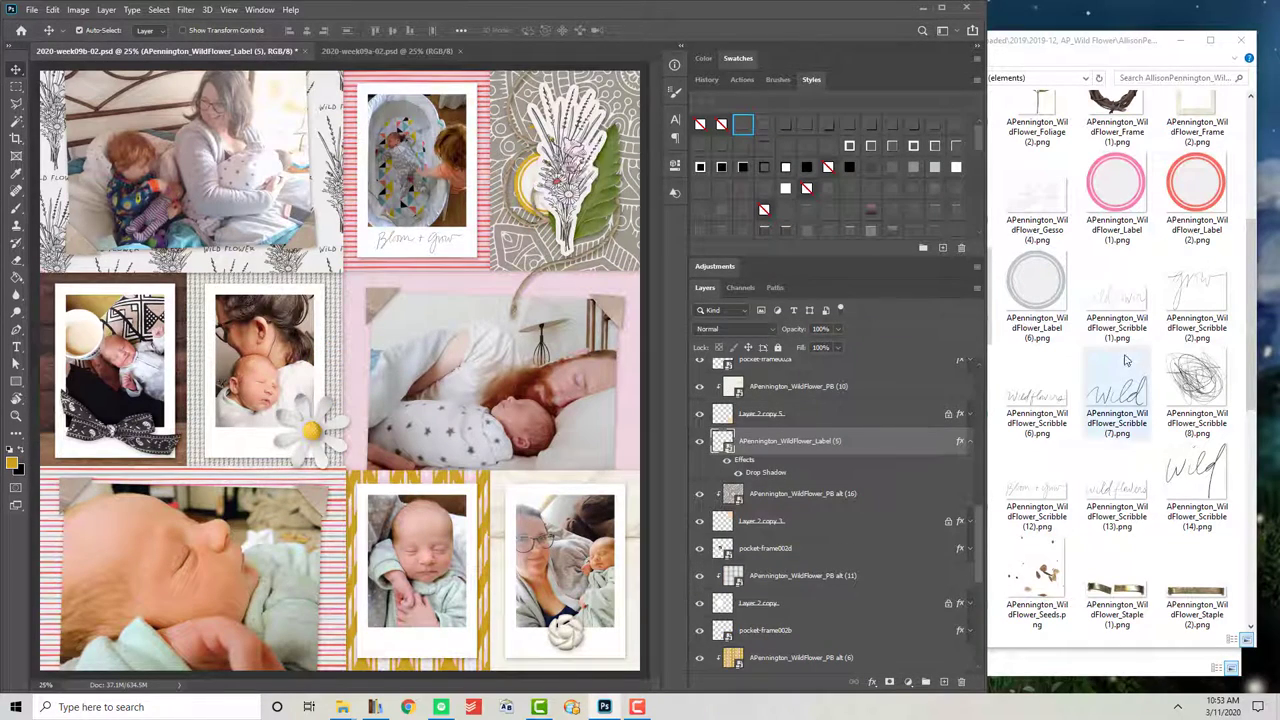
pyautogui.click(1082, 478)
pyautogui.scroll(-5, 1082, 478)
pyautogui.scroll(5, 1082, 478)
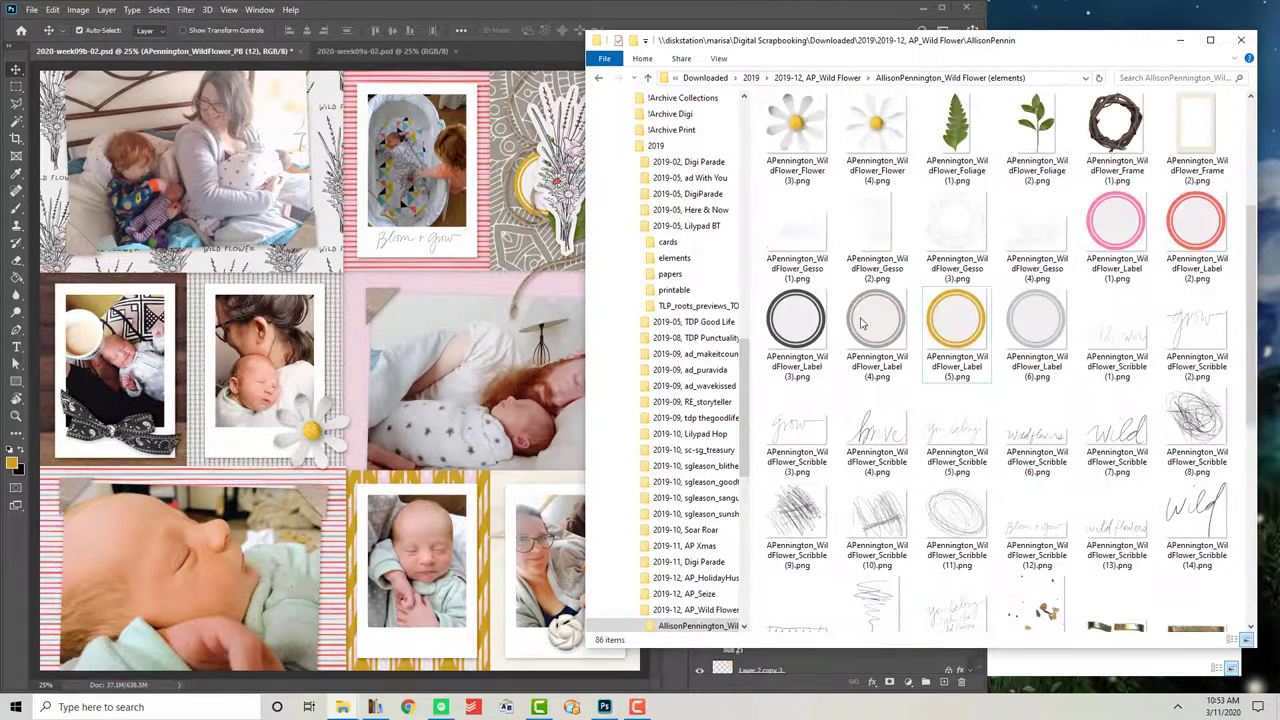
# Step: Add the Gesso (4) texture clipped to the paper, plus a clipped duplicate
pyautogui.moveTo(1037, 235); pyautogui.dragTo(674, 377)
pyautogui.hotkey('ctrl', 'alt', 'g')
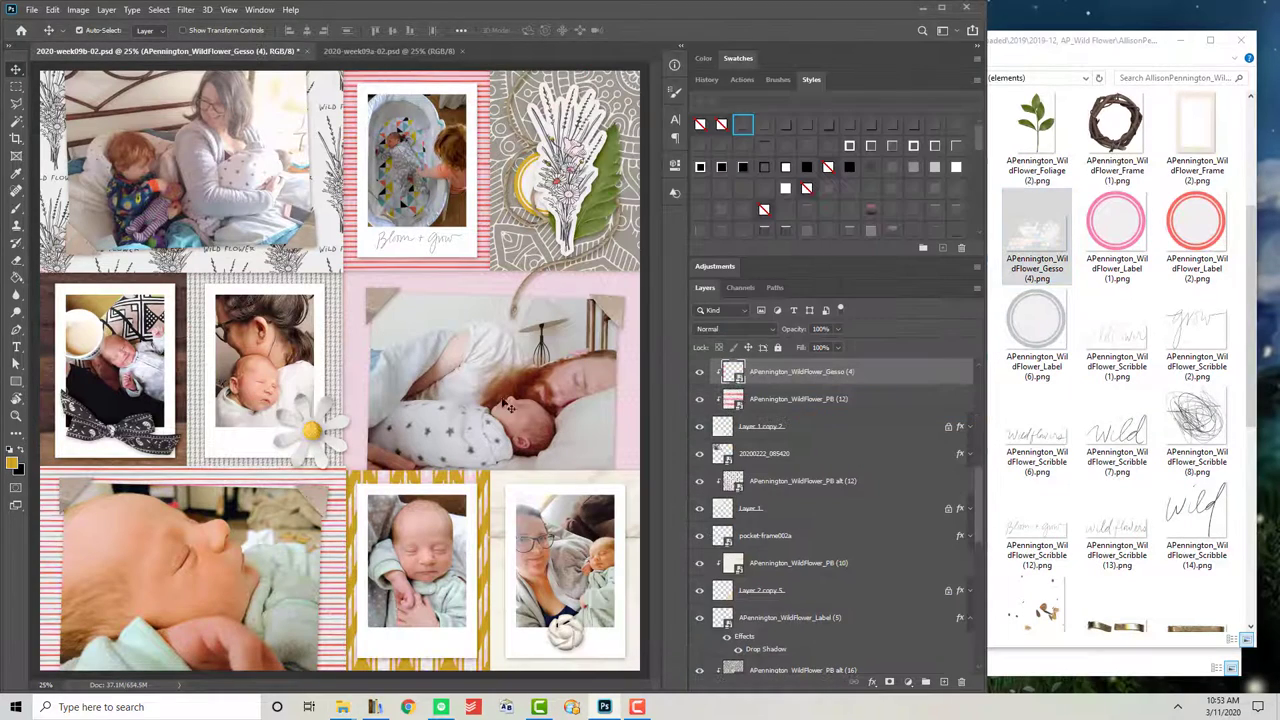
pyautogui.moveTo(330, 385); pyautogui.dragTo(115, 500)
pyautogui.rightClick(896, 371)
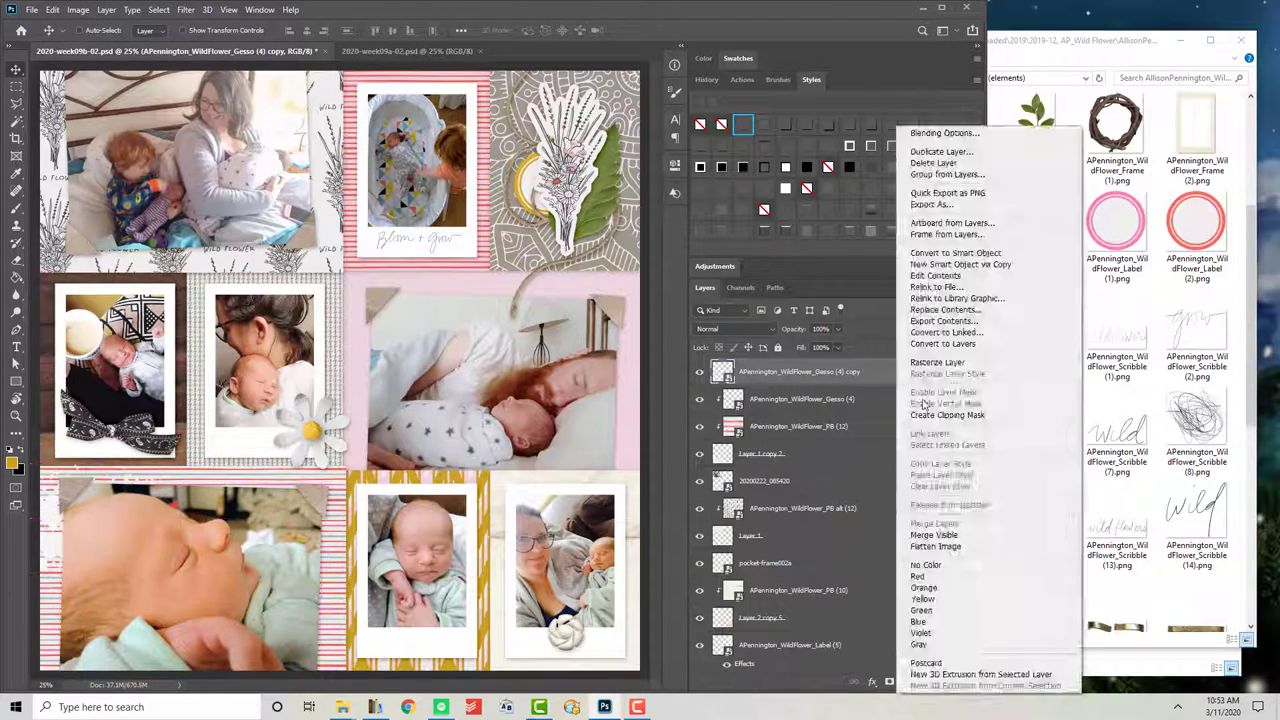
pyautogui.click(940, 200)
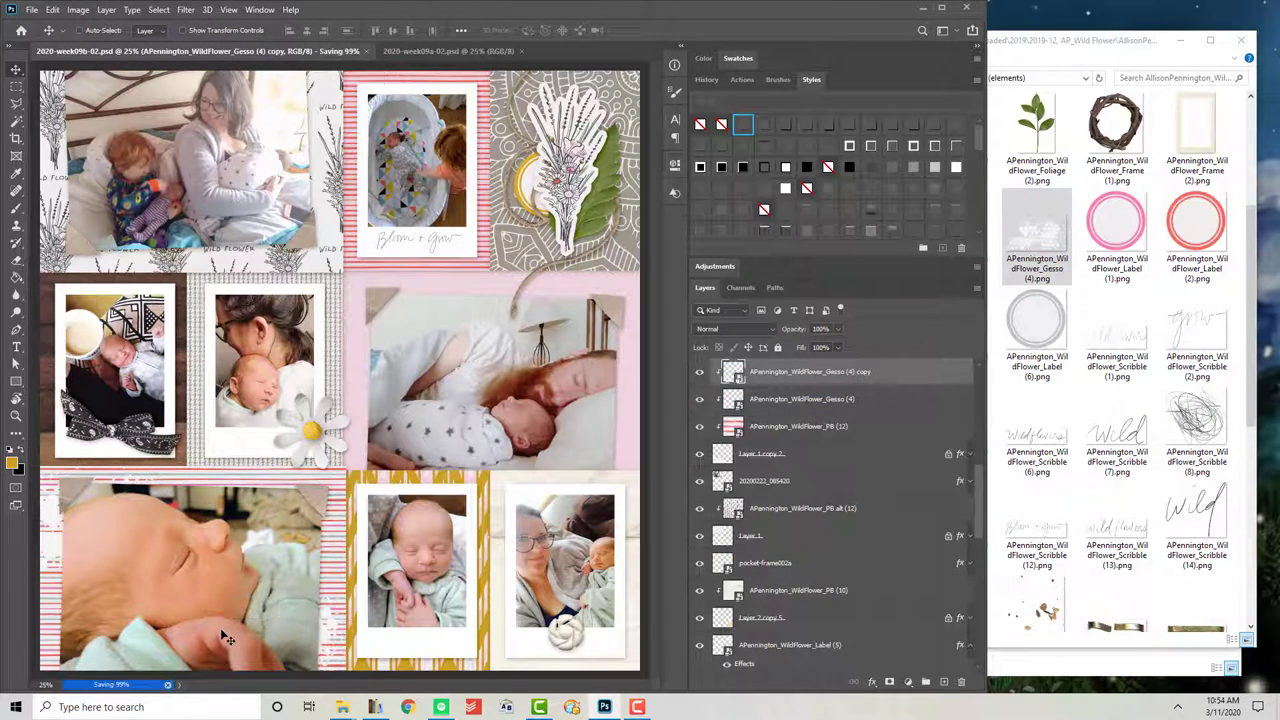